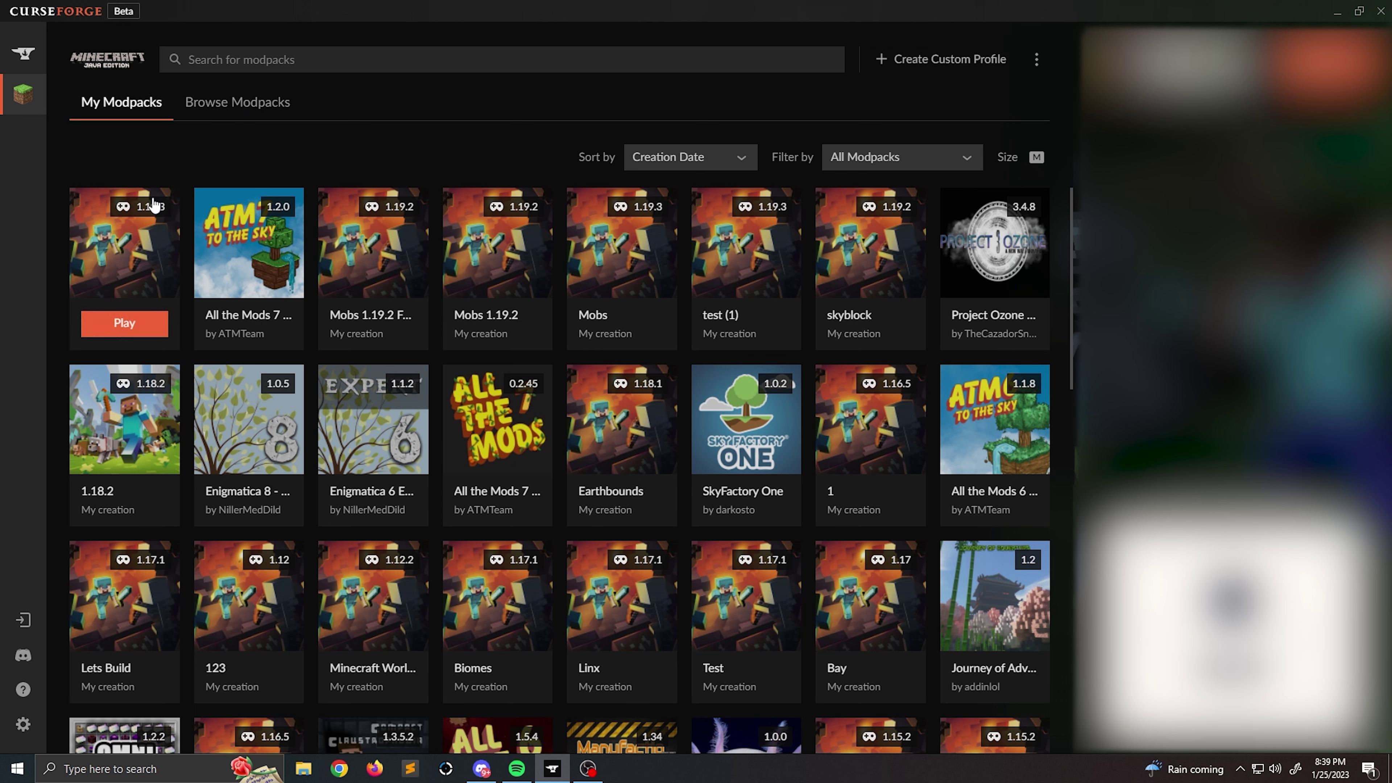
Open the test (1) (1) modpack's detail page from My Modpacks
{"action": "left_click", "coordinate": [156, 250]}
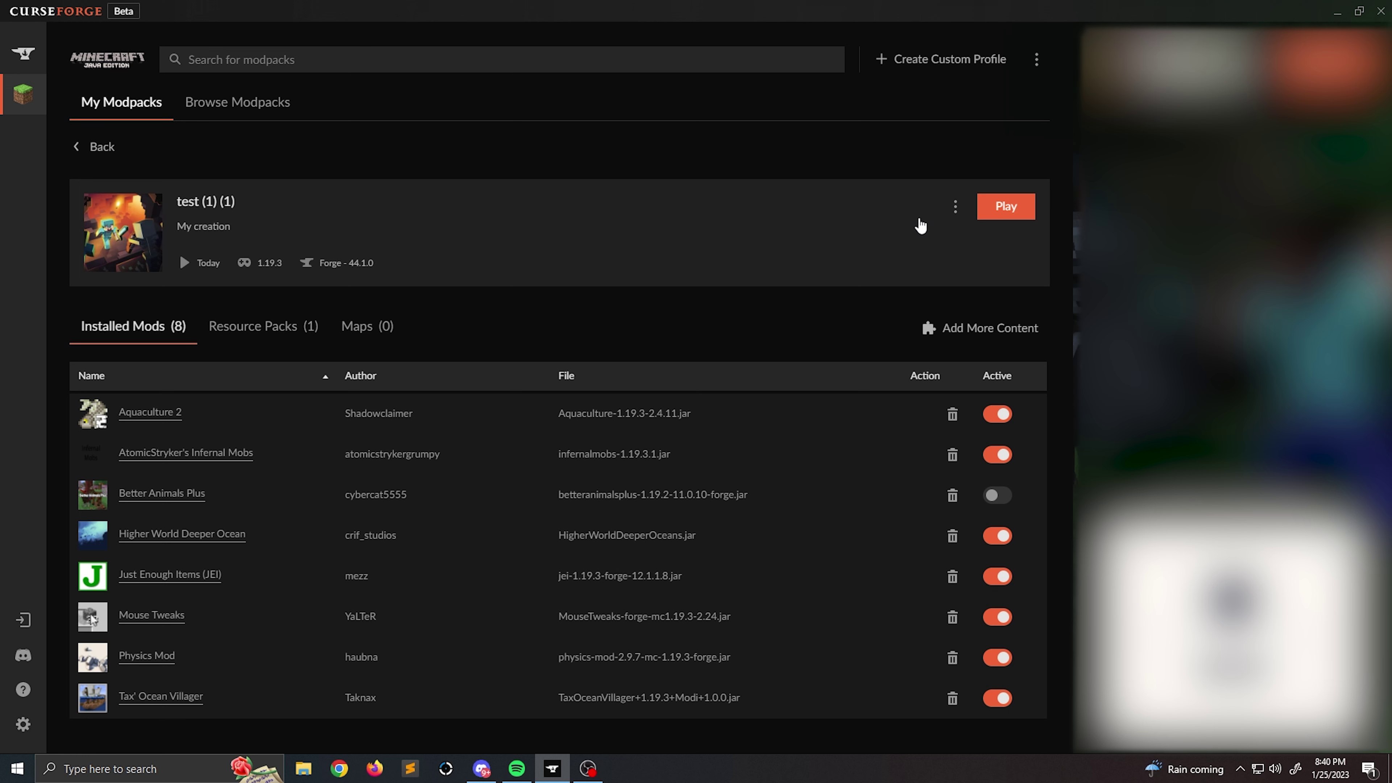
Export the profile renamed 'Bays Ocean Adventure' with package version 1.0
{"action": "left_click", "coordinate": [956, 214]}
{"action": "left_click", "coordinate": [883, 414]}
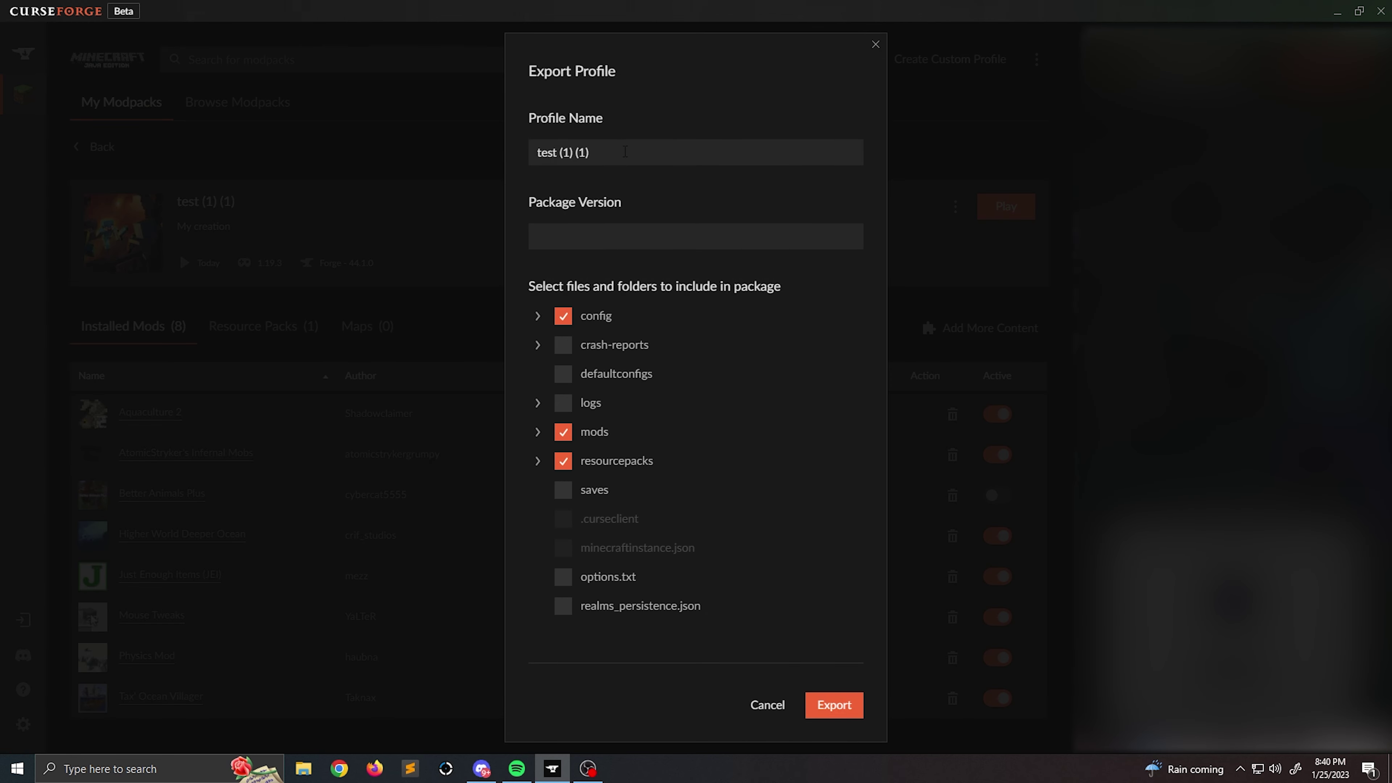
{"action": "left_click_drag", "start_coordinate": [589, 153], "coordinate": [500, 155]}
{"action": "type", "text": "Bays Ocean Adventure"}
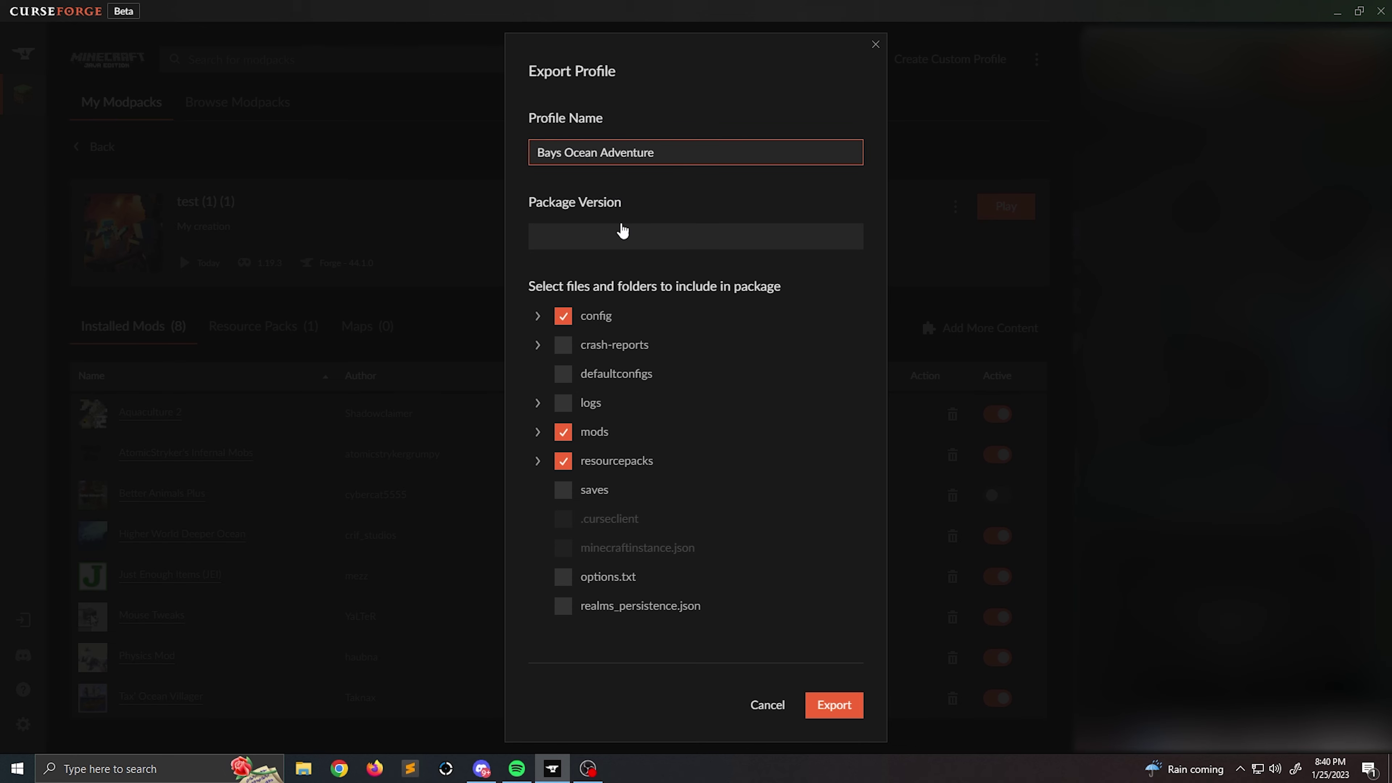
{"action": "left_click", "coordinate": [608, 236]}
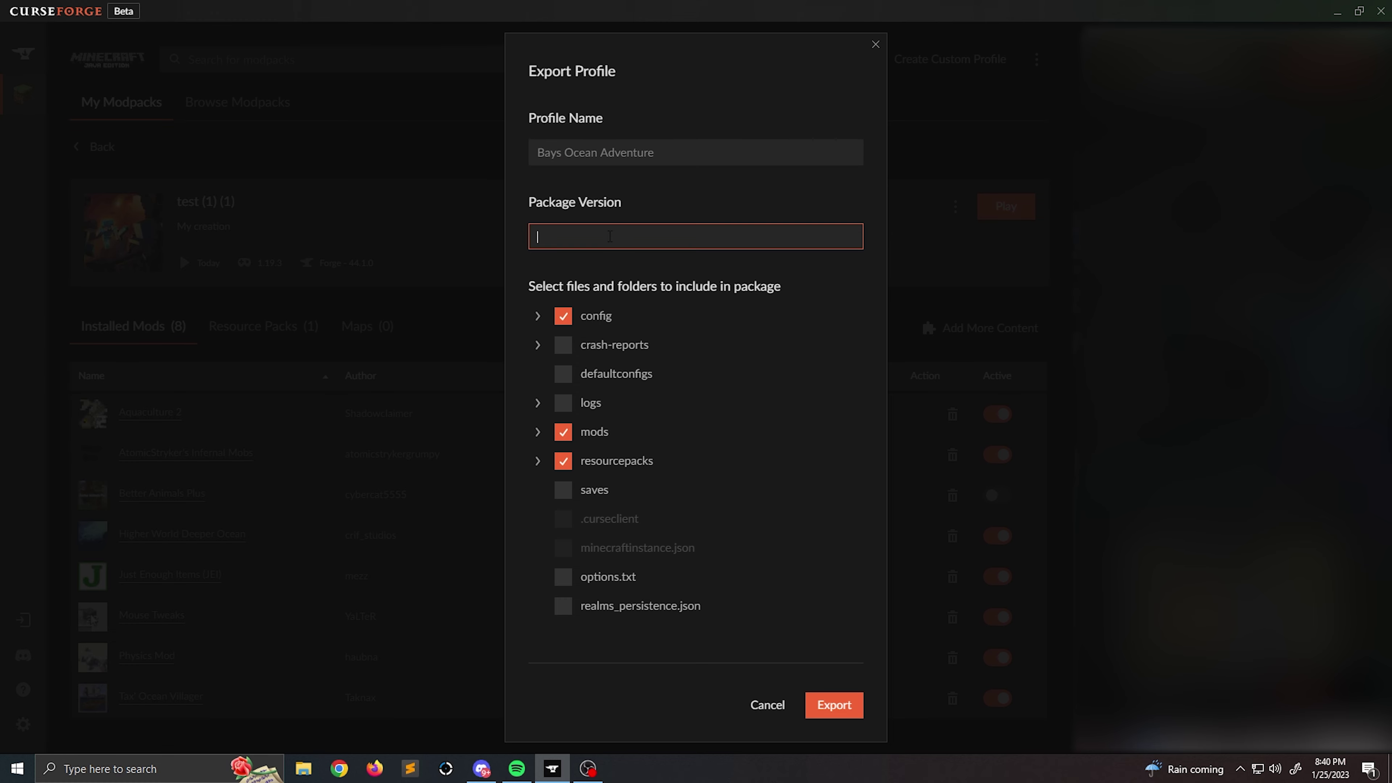
{"action": "type", "text": "1.0"}
{"action": "left_click", "coordinate": [851, 712]}
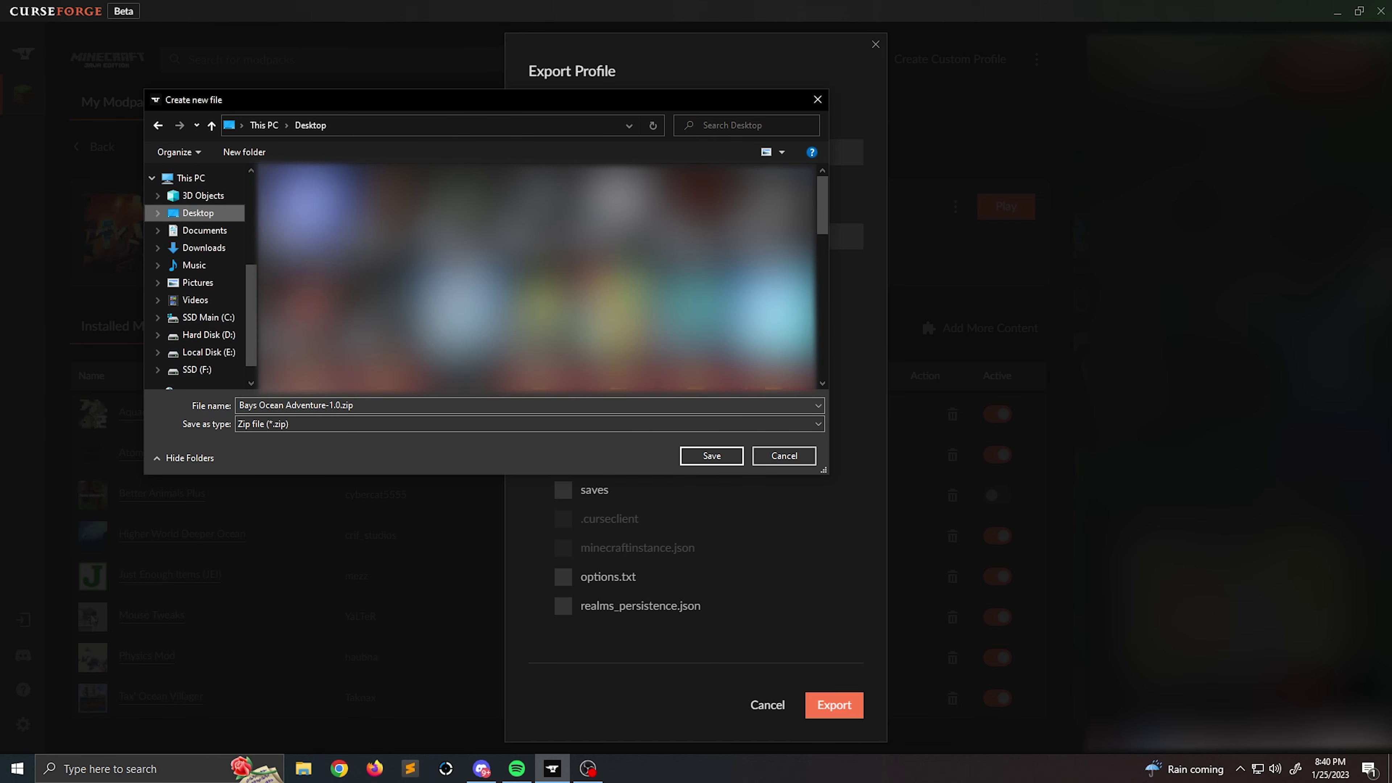
Save the exported Bays Ocean Adventure-1.0.zip to the Desktop
{"action": "left_click", "coordinate": [722, 459]}
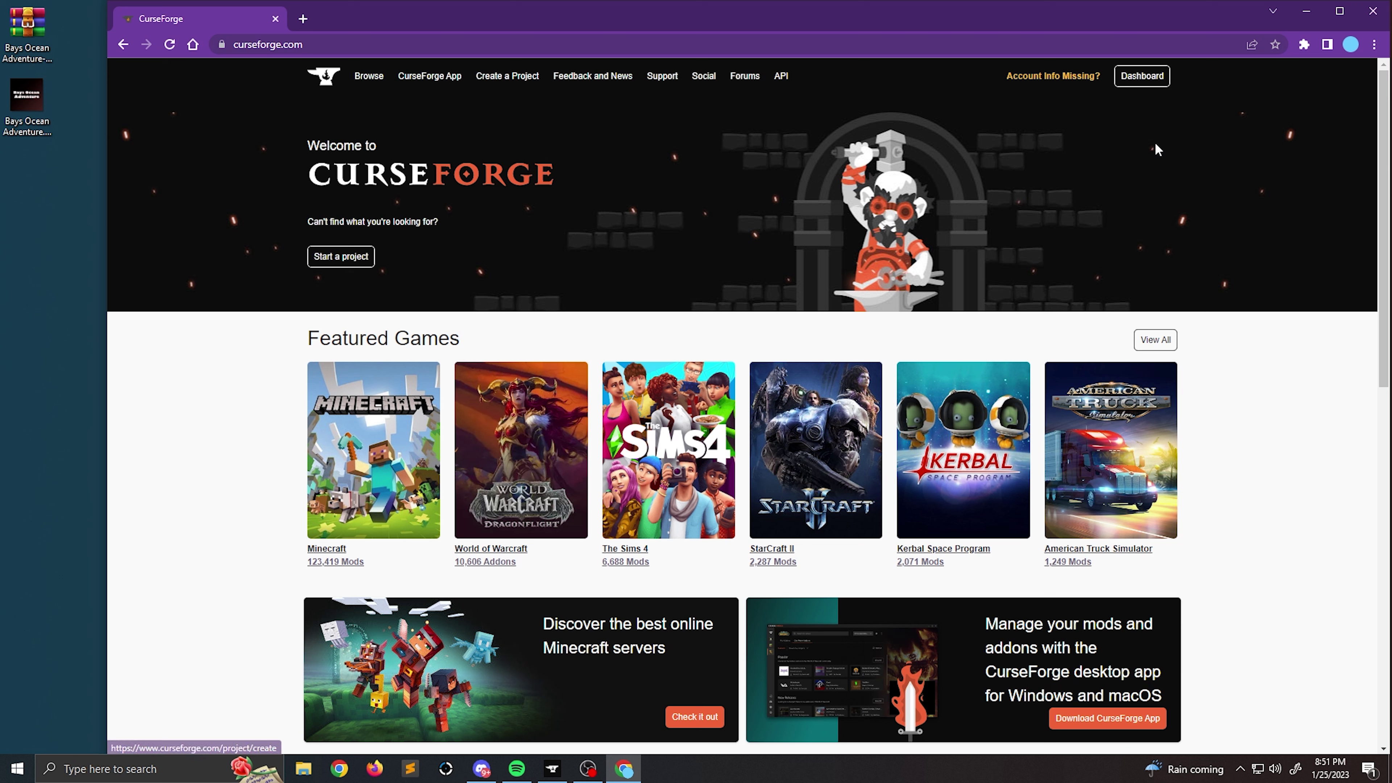
Start a new project from the authors dashboard's projects list
{"action": "left_click", "coordinate": [1147, 77]}
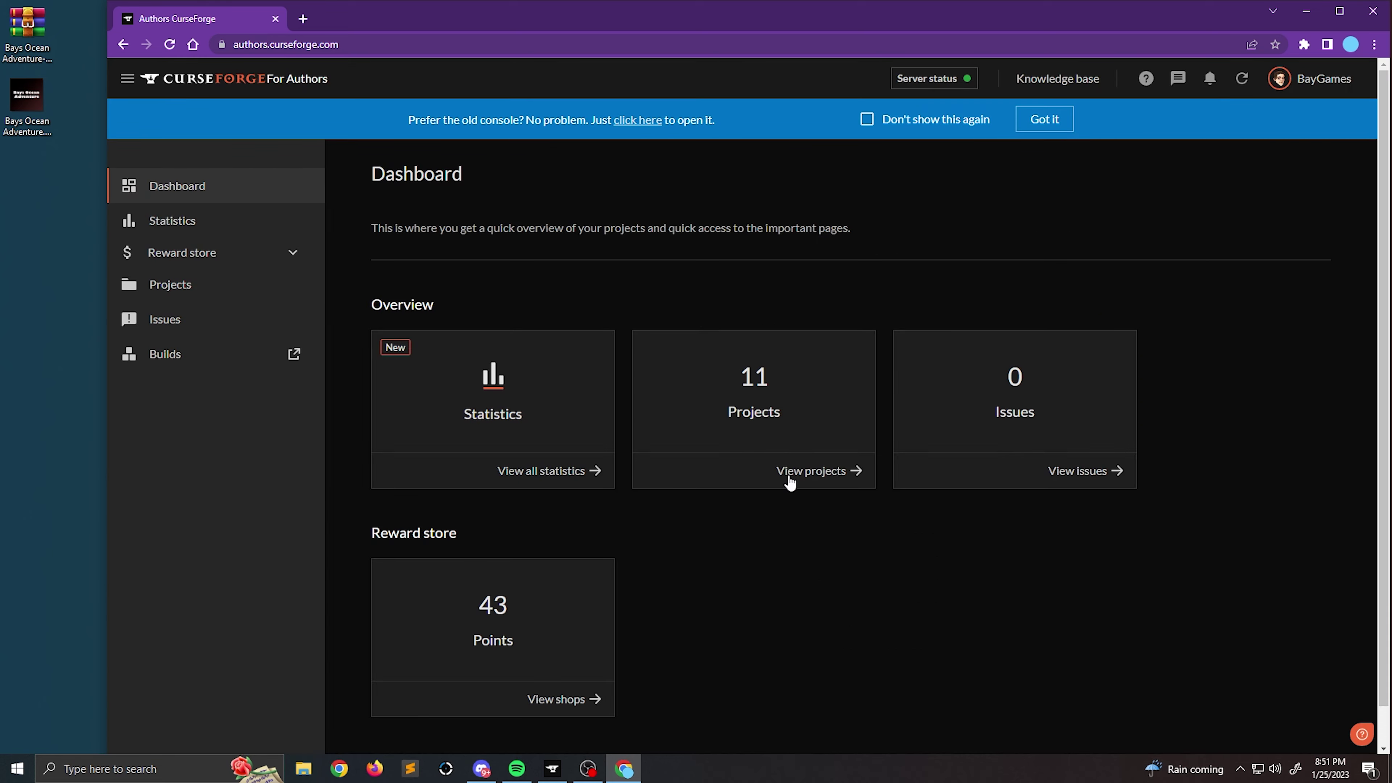
{"action": "left_click", "coordinate": [814, 471]}
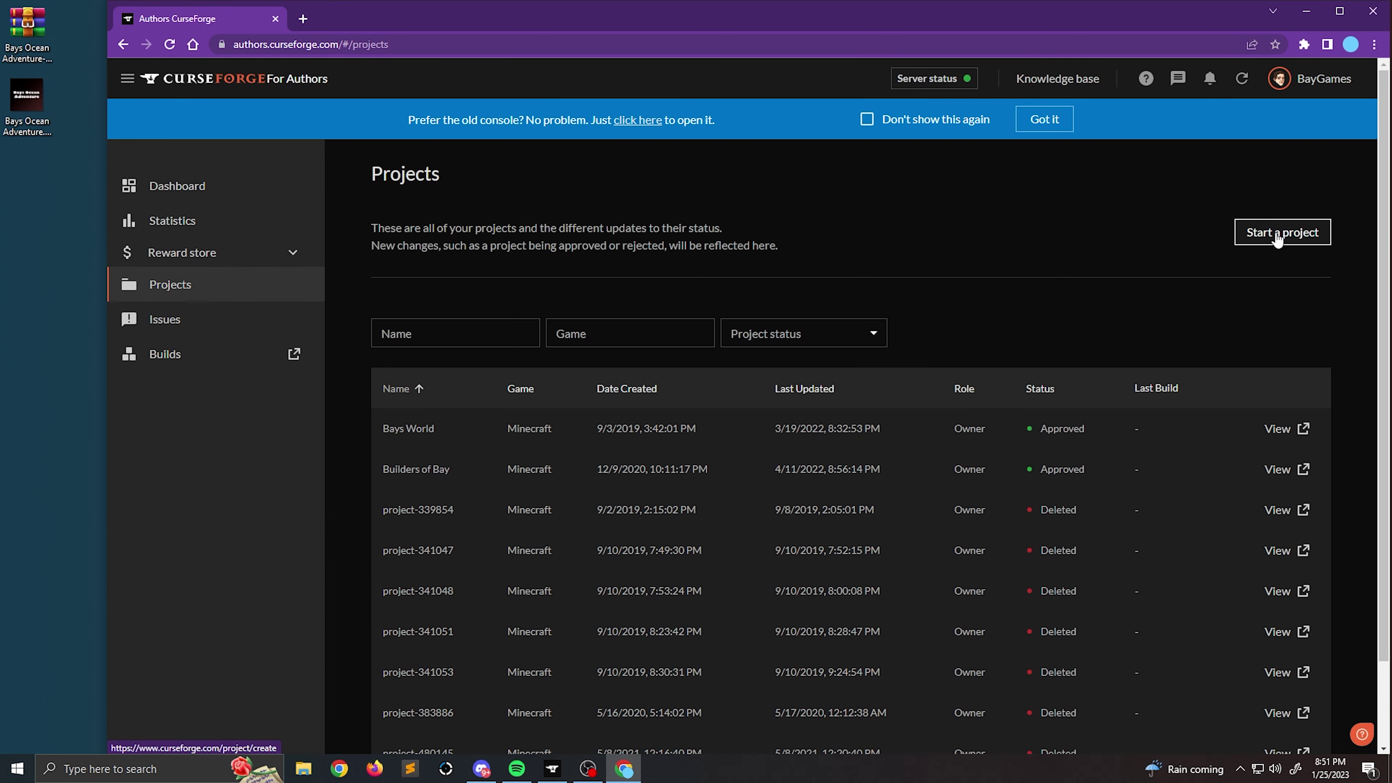
{"action": "left_click", "coordinate": [1277, 235]}
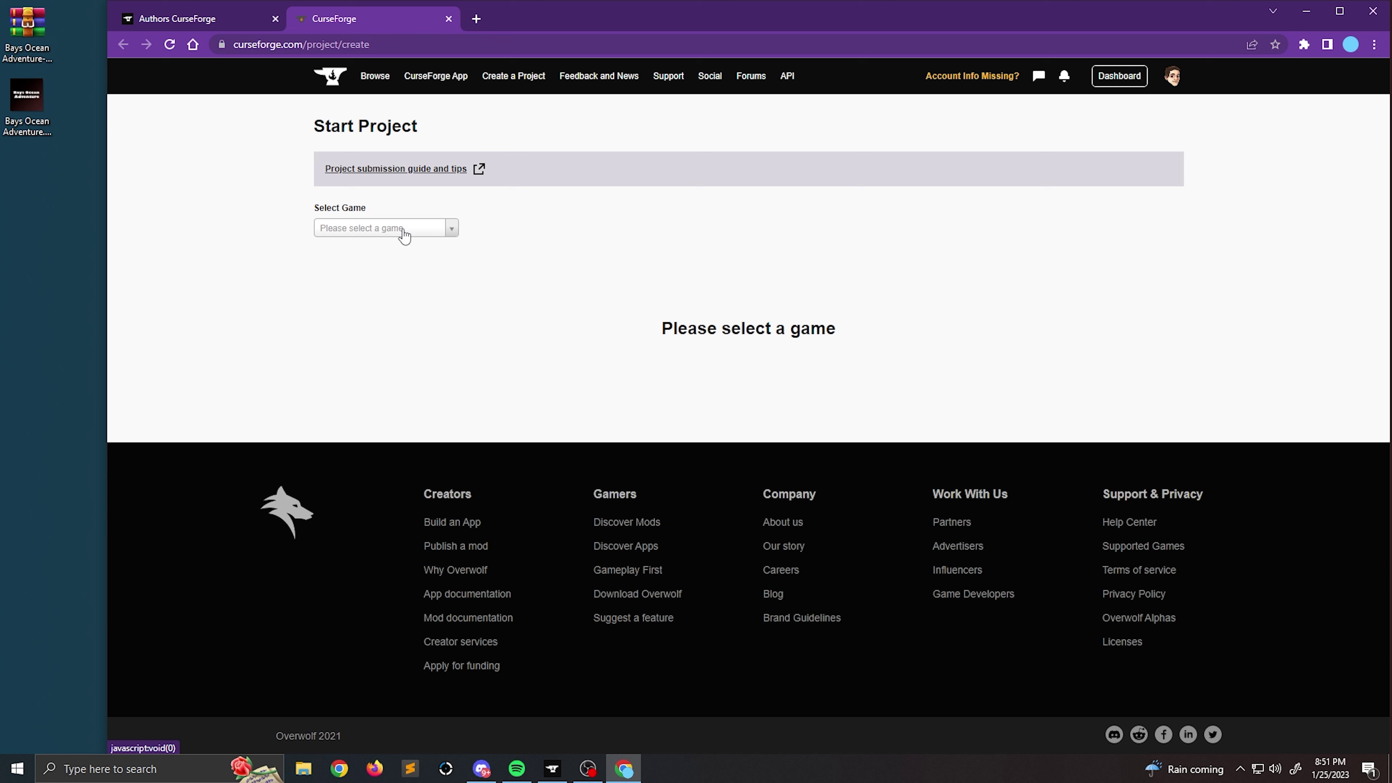
Choose Minecraft as the project's game and Modpacks as its category
{"action": "left_click", "coordinate": [404, 230]}
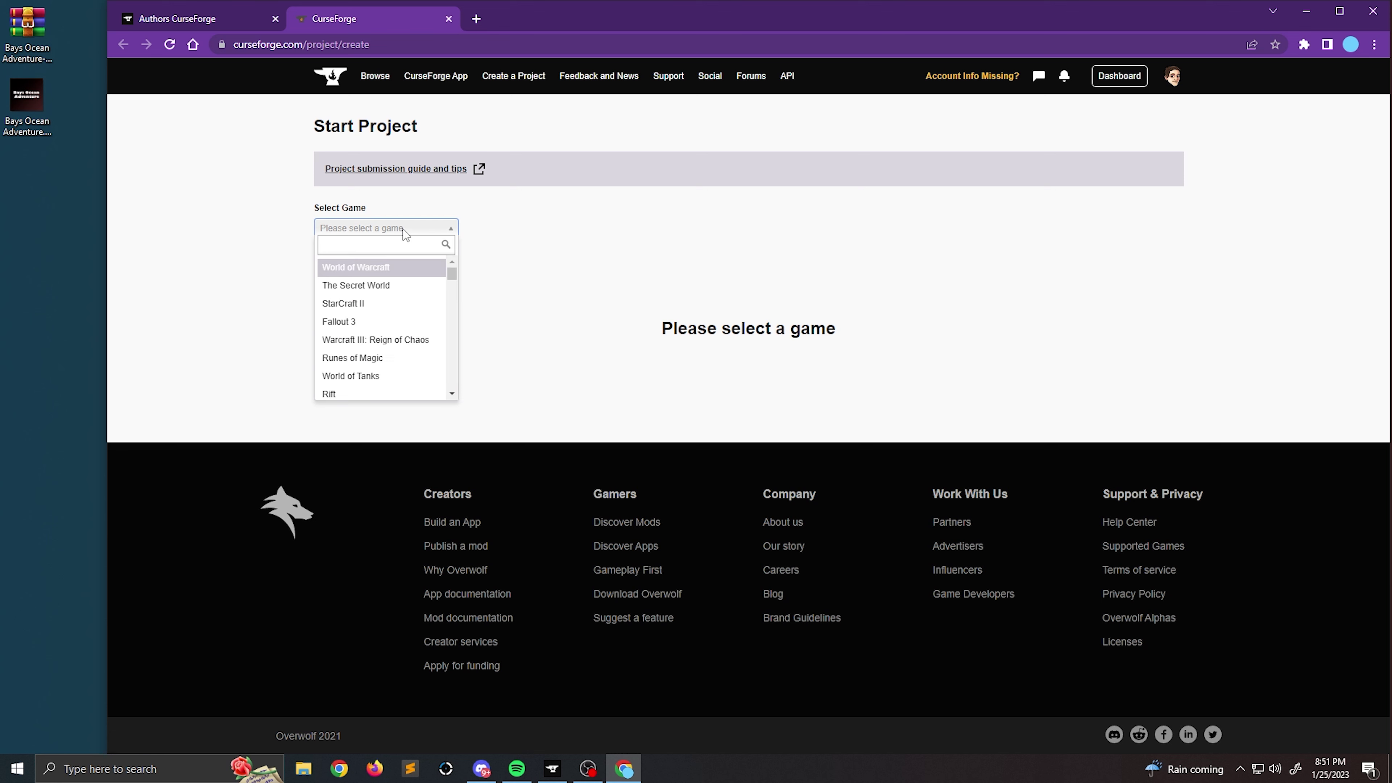
{"action": "type", "text": "mine"}
{"action": "left_click", "coordinate": [416, 265]}
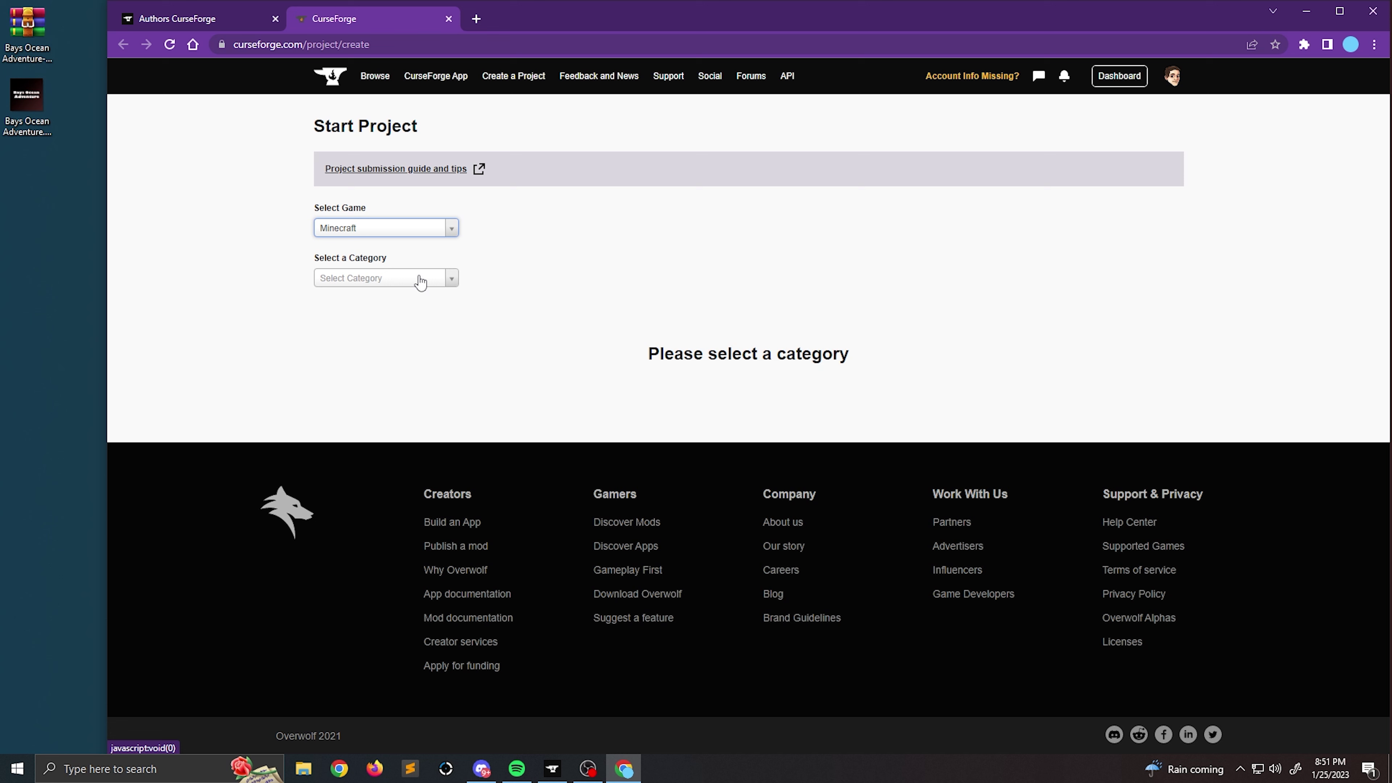
{"action": "left_click", "coordinate": [421, 282]}
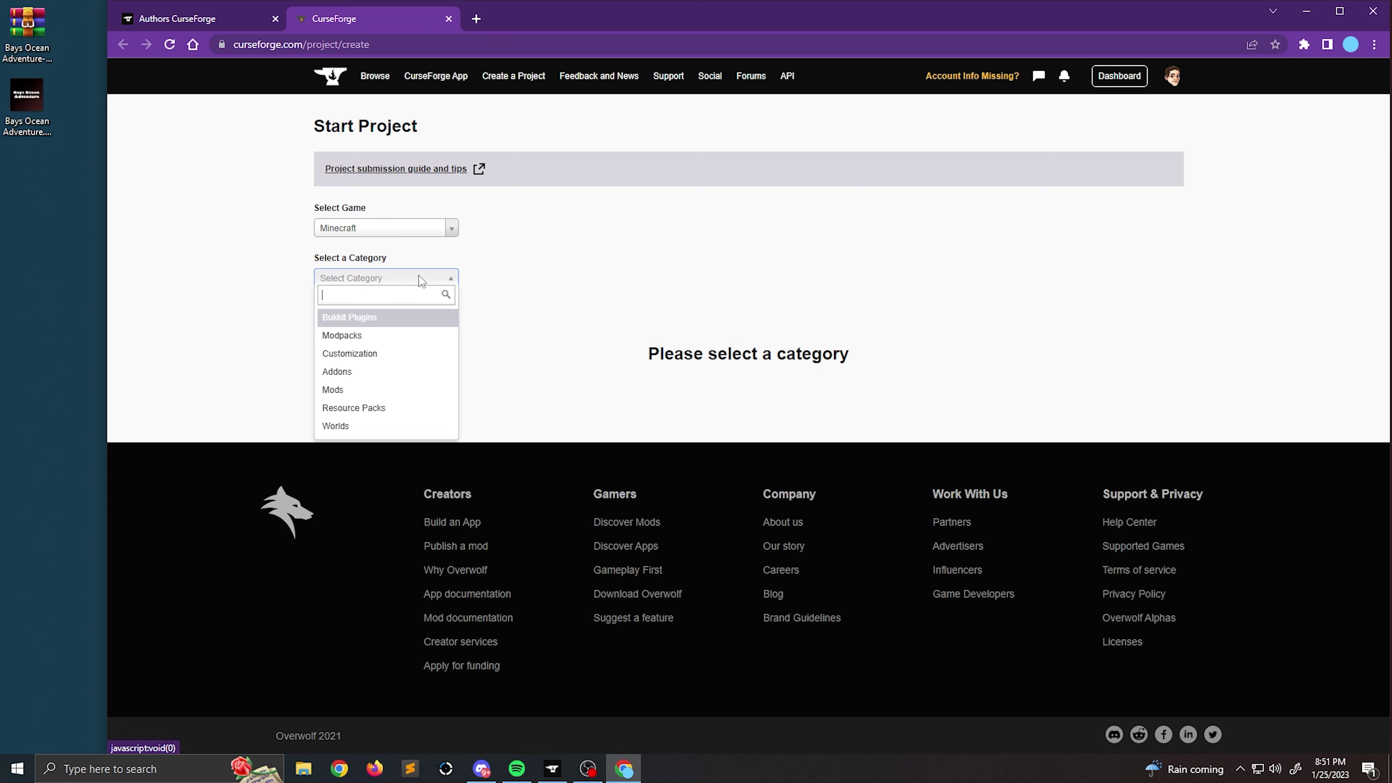
{"action": "left_click", "coordinate": [378, 336]}
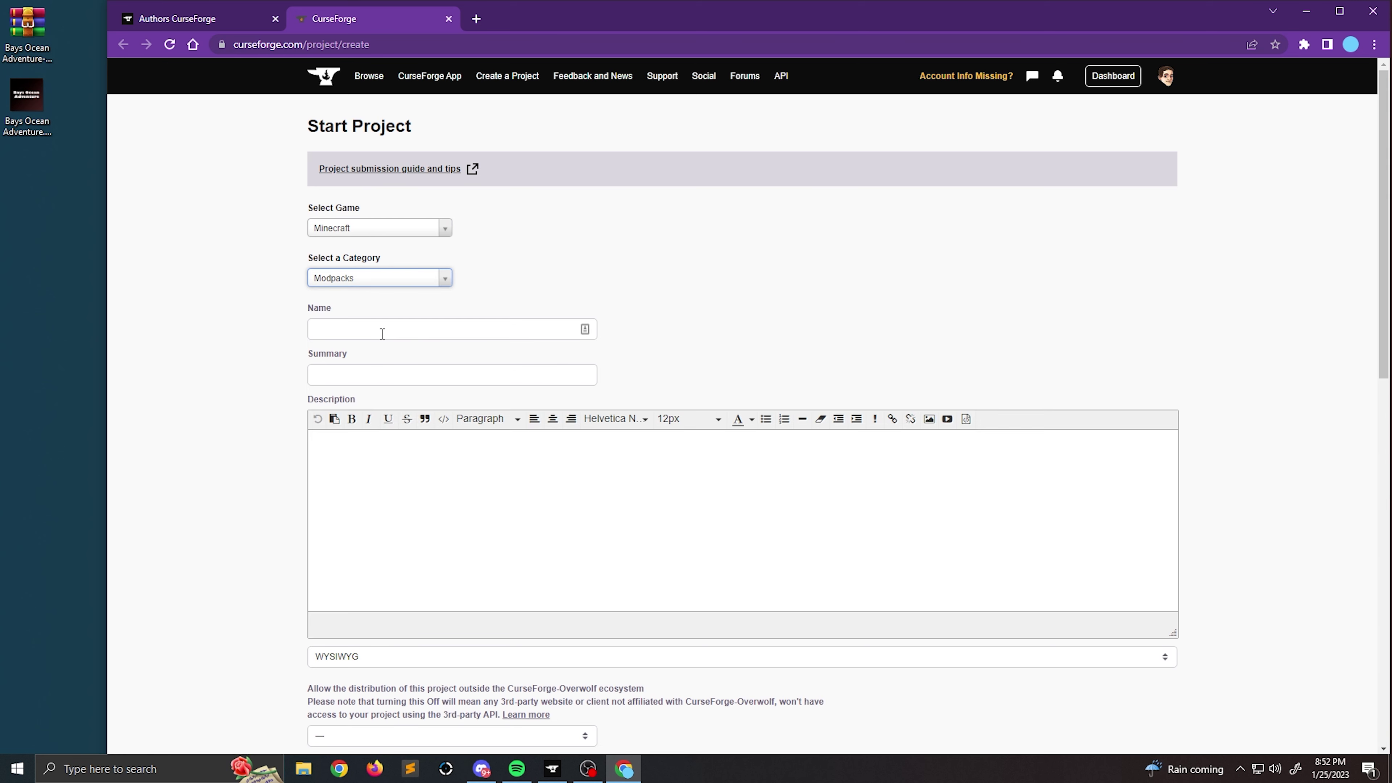
Paste 'Bays Ocean Adventure' as the name and several times into the description
{"action": "left_click", "coordinate": [382, 331]}
{"action": "type", "text": "Bays Ocean Adventure"}
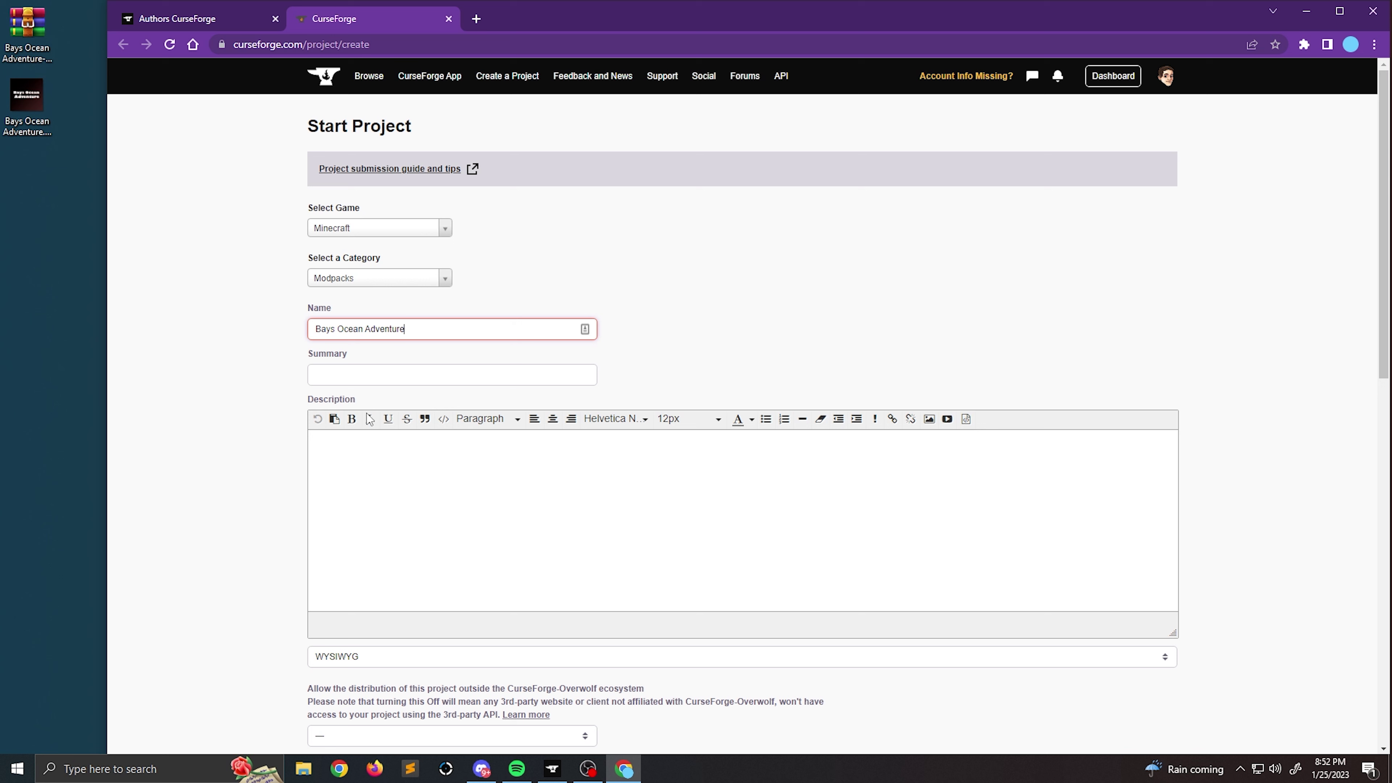
{"action": "left_click", "coordinate": [356, 463]}
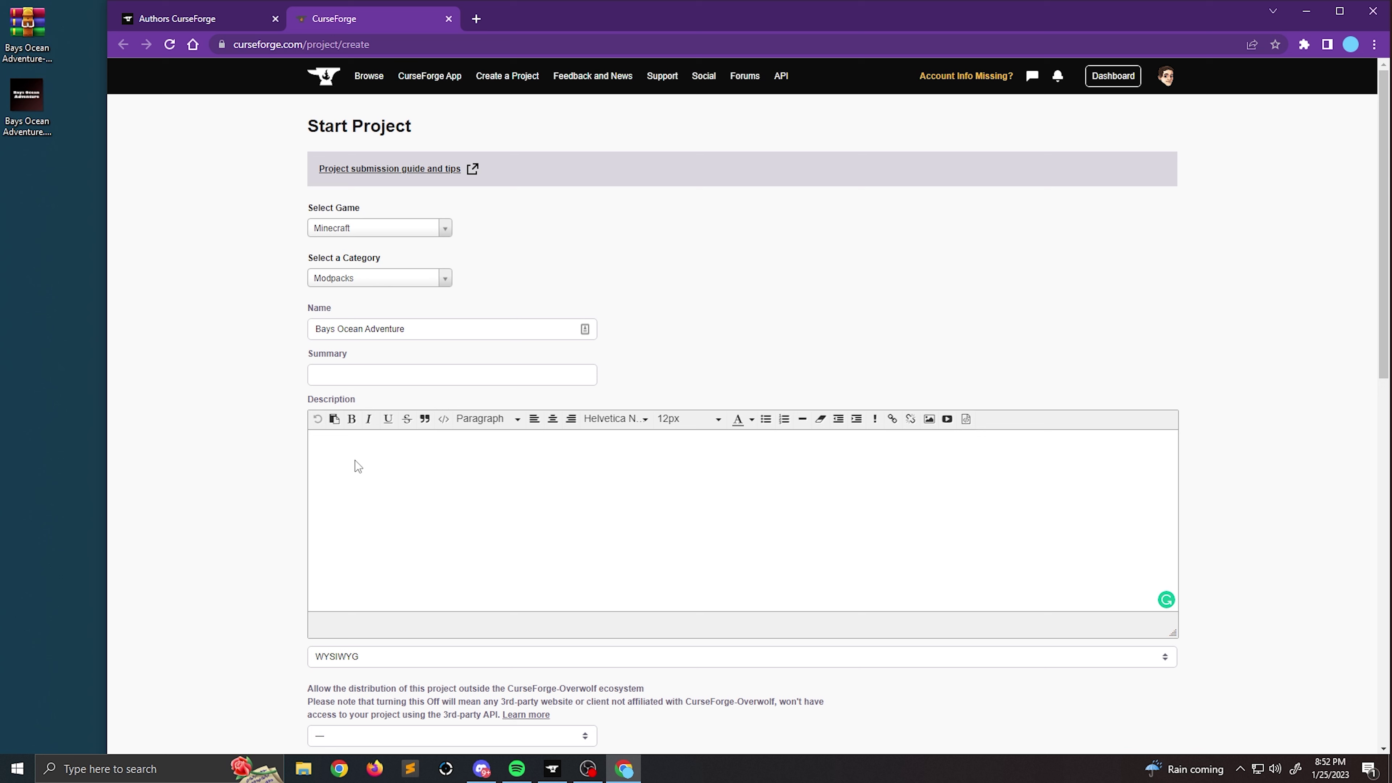
{"action": "key", "text": "ctrl+v"}
{"action": "key", "text": "ctrl+v"}
{"action": "key", "text": "ctrl+v"}
{"action": "key", "text": "ctrl+v"}
{"action": "key", "text": "ctrl+v"}
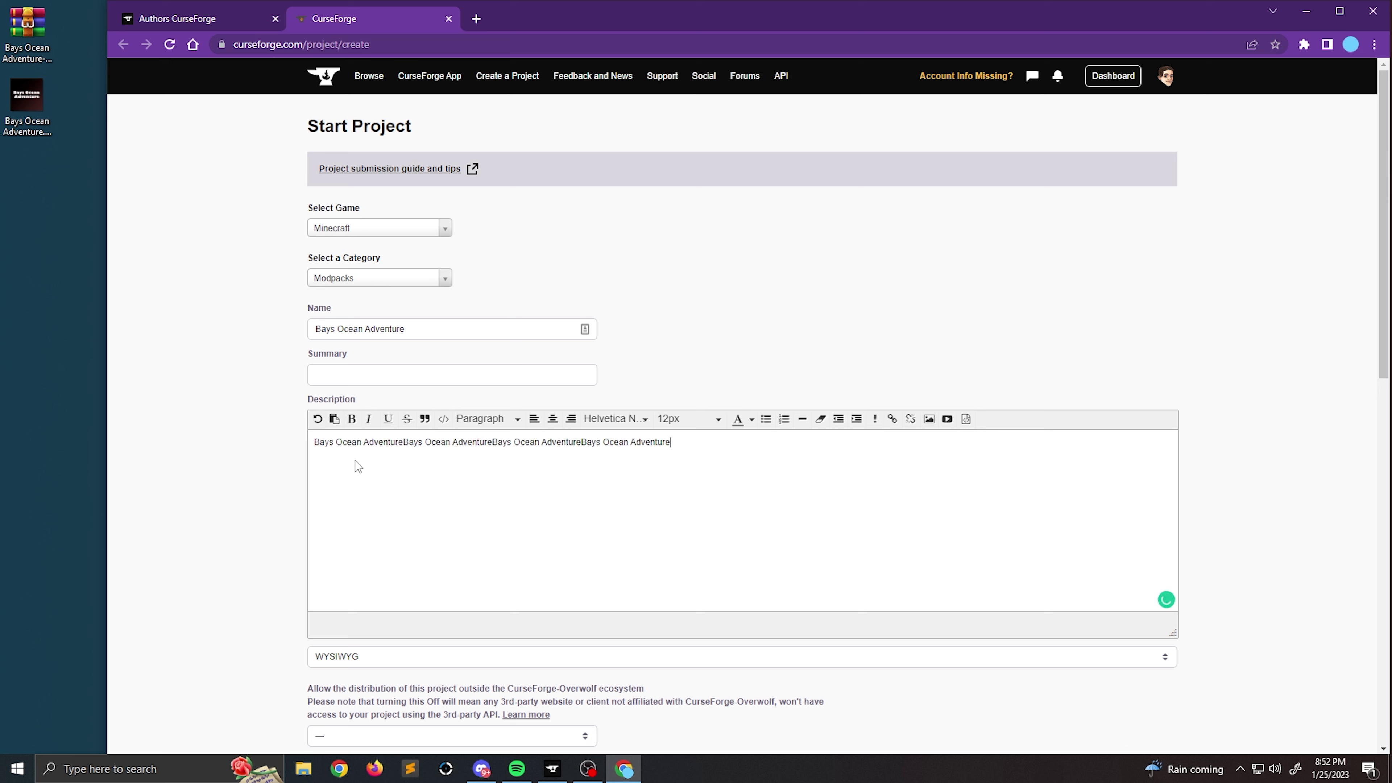
{"action": "key", "text": "ctrl+v"}
{"action": "key", "text": "ctrl+v"}
{"action": "key", "text": "ctrl+v"}
{"action": "key", "text": "ctrl+v"}
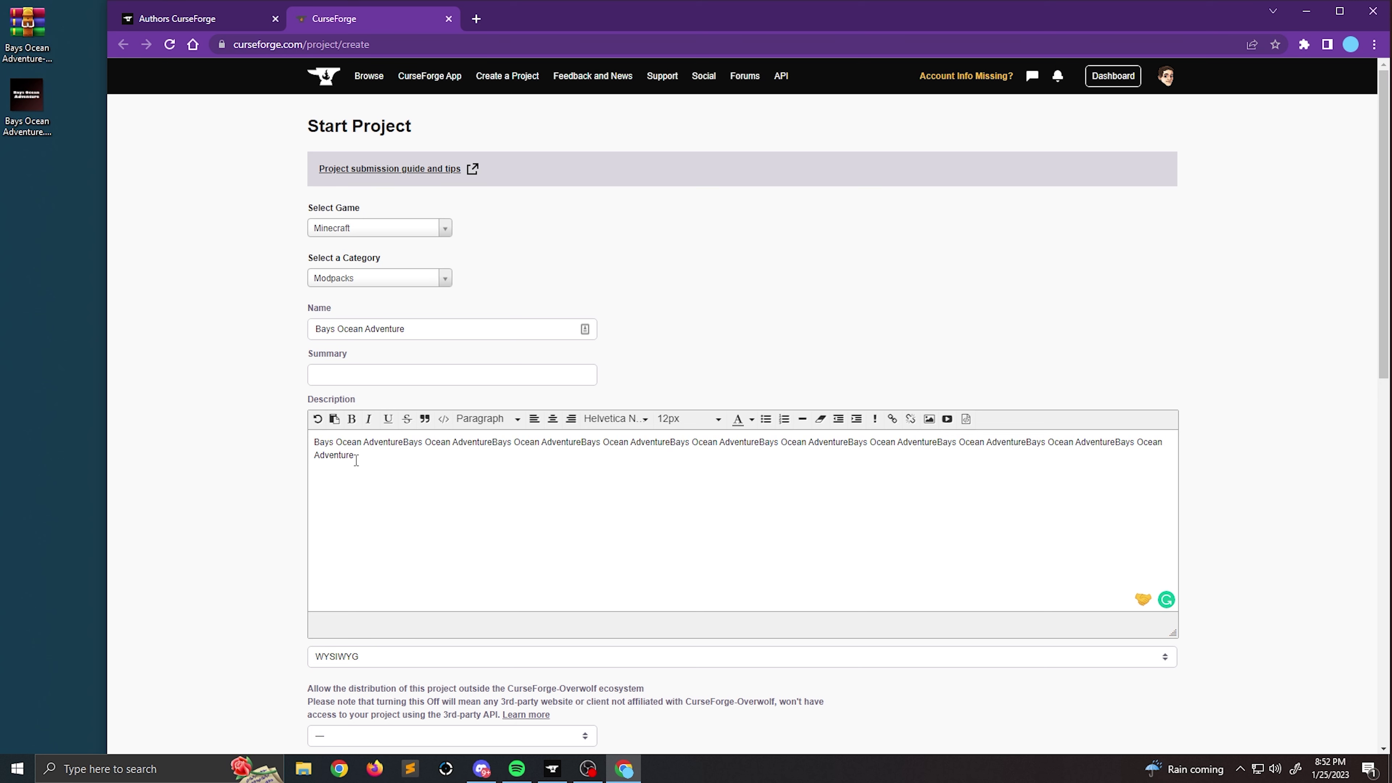
Disallow project distribution outside the CurseForge-Overwolf ecosystem
{"action": "scroll", "coordinate": [264, 436], "scroll_direction": "down", "scroll_amount": 3}
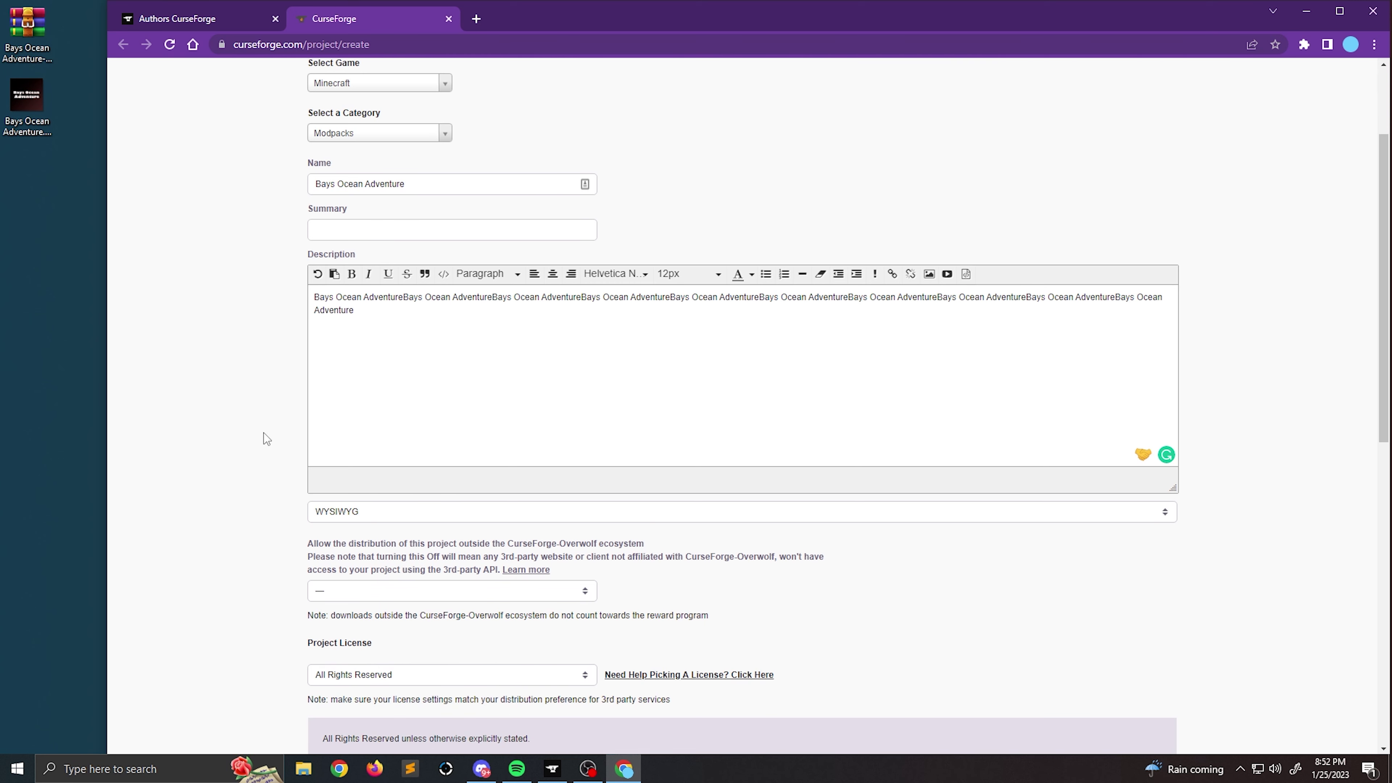
{"action": "scroll", "coordinate": [268, 510], "scroll_direction": "down", "scroll_amount": 2}
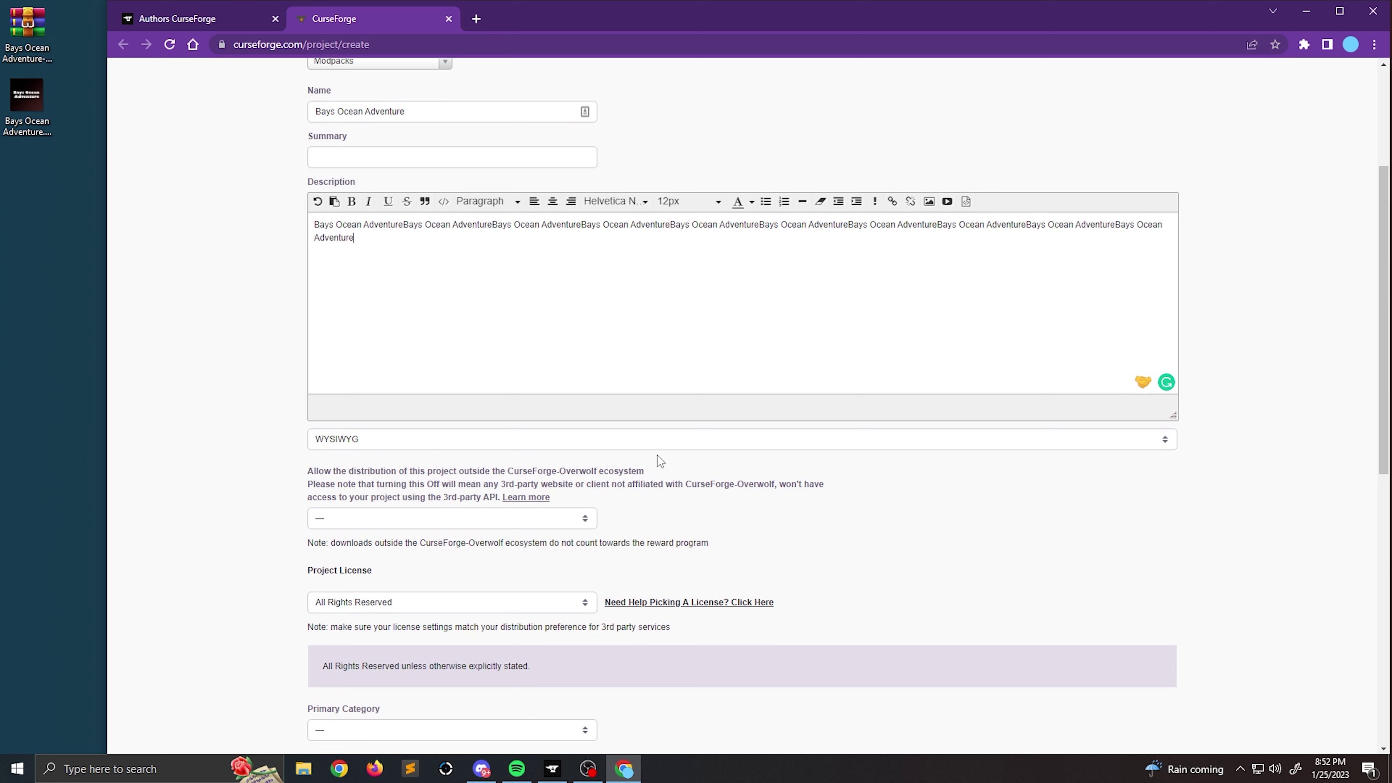
{"action": "left_click", "coordinate": [358, 525]}
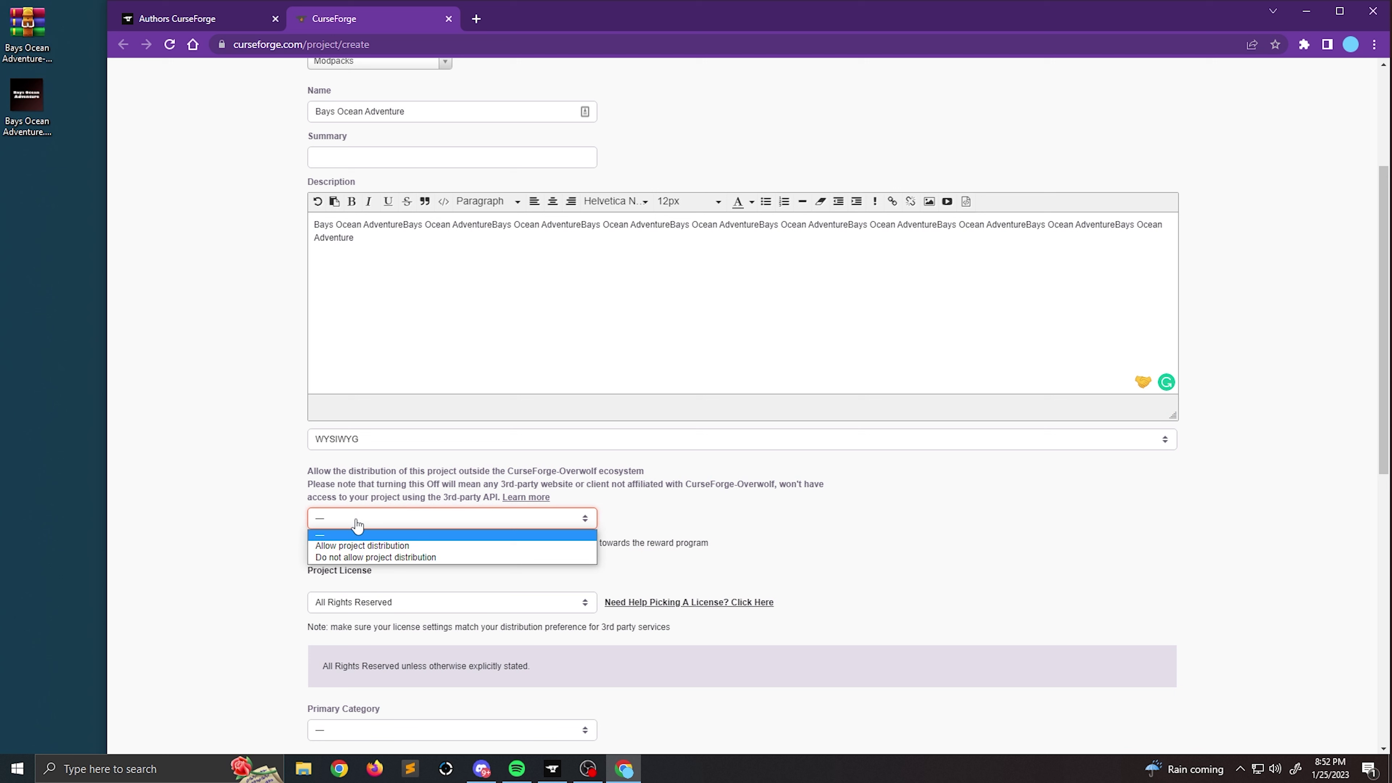
{"action": "left_click", "coordinate": [405, 559]}
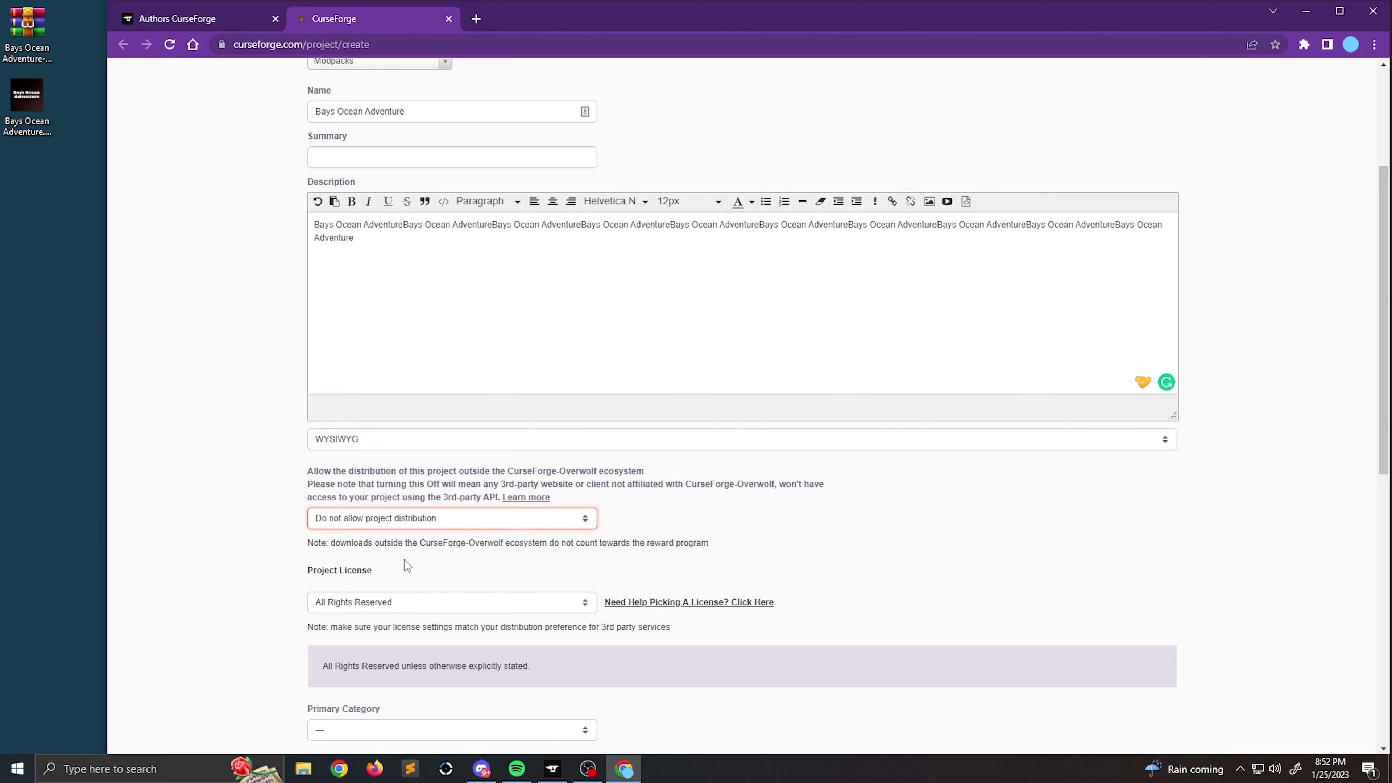
Keep All Rights Reserved as the license and bring up the Primary Category choices
{"action": "left_click", "coordinate": [395, 603]}
{"action": "left_click", "coordinate": [258, 580]}
{"action": "scroll", "coordinate": [320, 528], "scroll_direction": "down", "scroll_amount": 1}
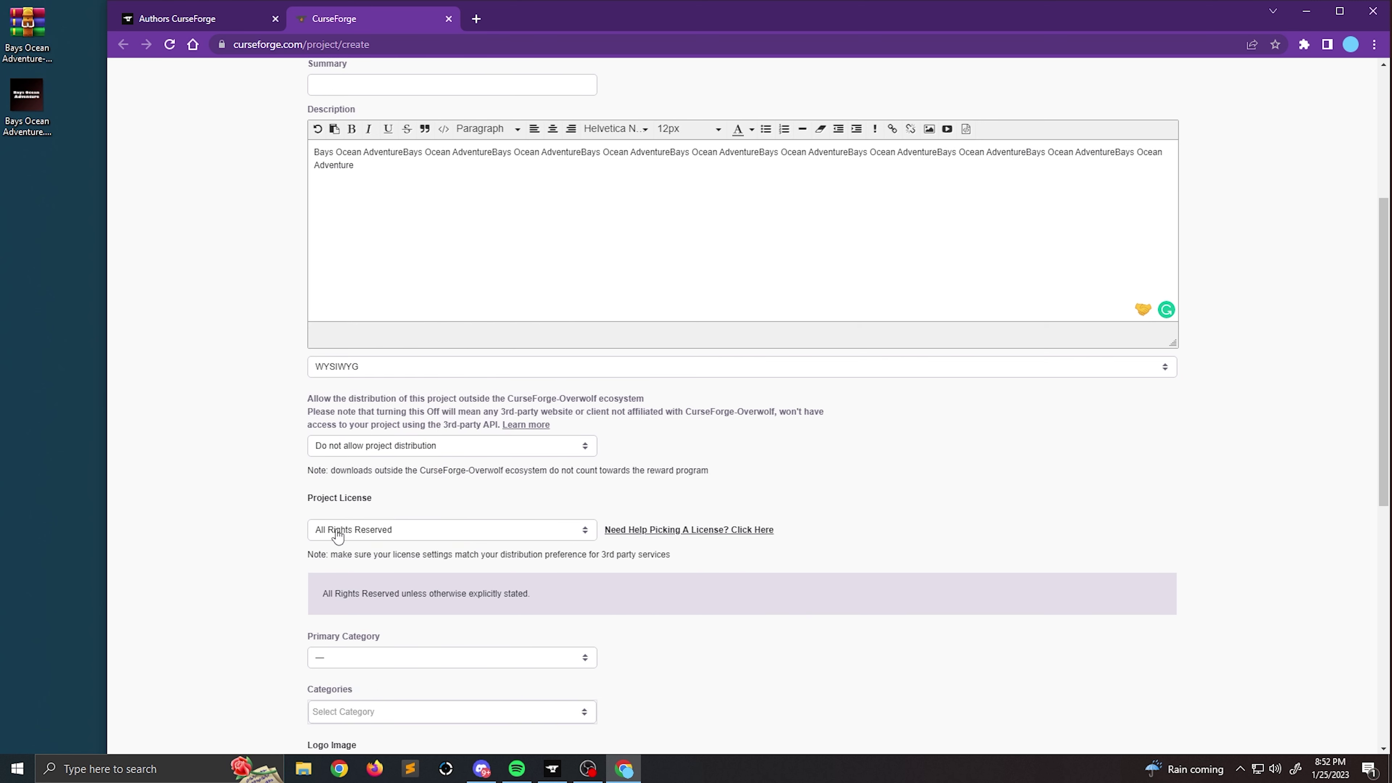
{"action": "scroll", "coordinate": [264, 521], "scroll_direction": "down", "scroll_amount": 3}
{"action": "left_click", "coordinate": [361, 442]}
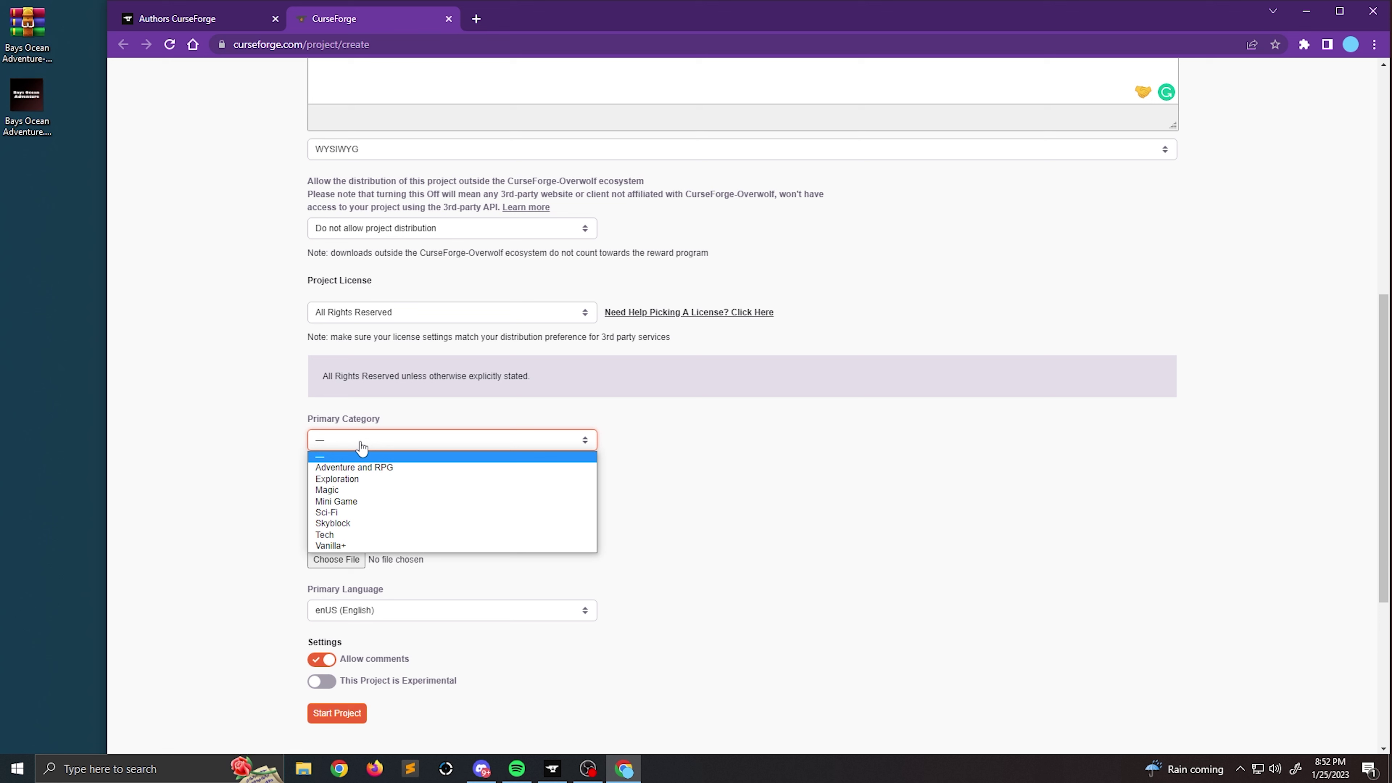
Set Exploration as primary category and add Adventure and RPG plus Combat / PvP categories
{"action": "left_click", "coordinate": [363, 479]}
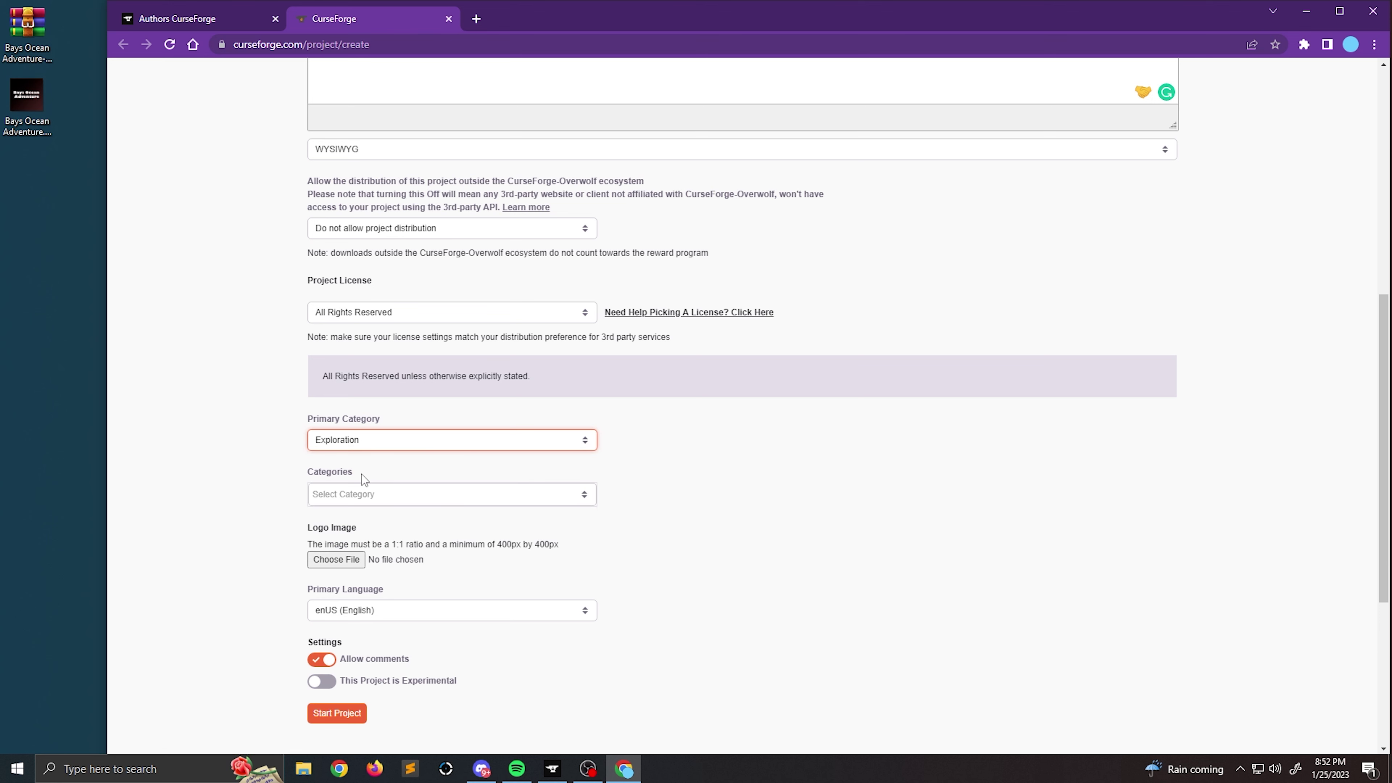
{"action": "left_click", "coordinate": [368, 493]}
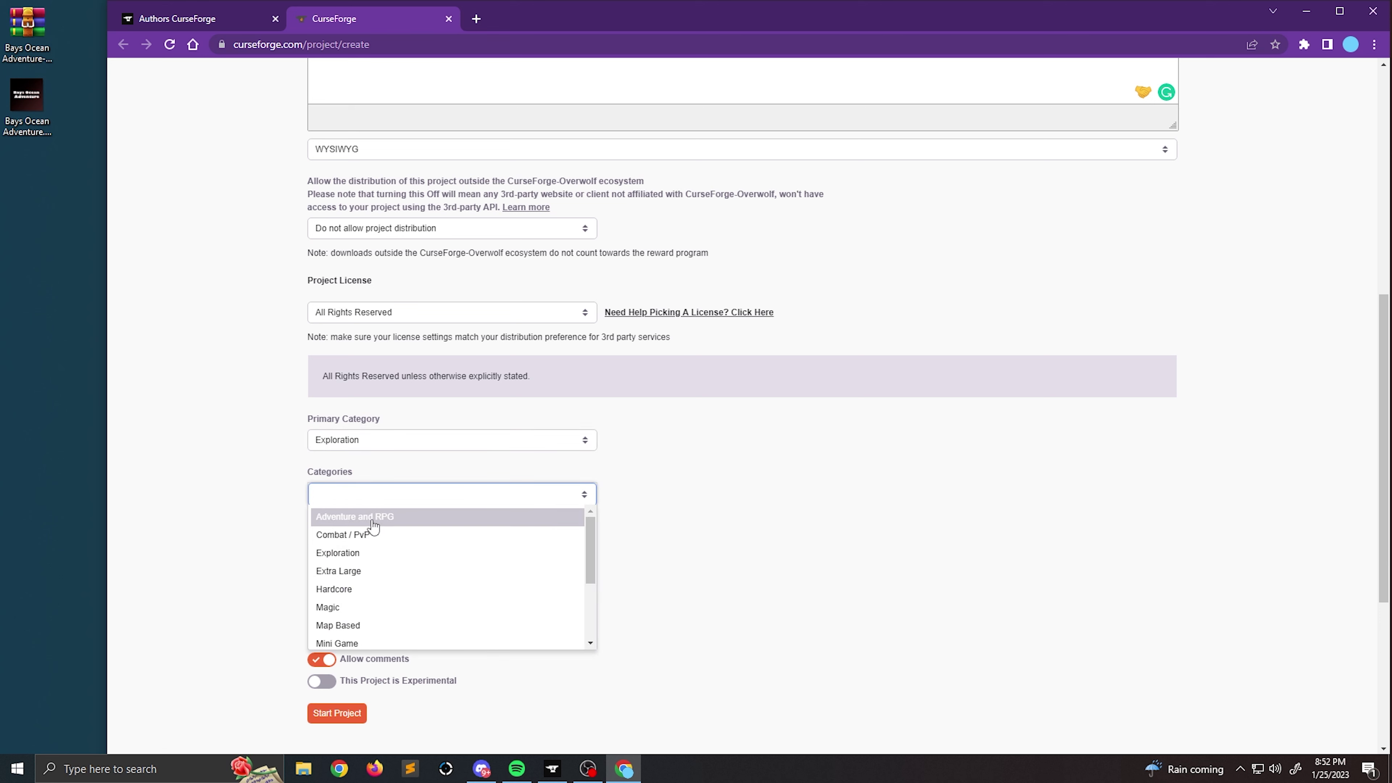
{"action": "left_click", "coordinate": [372, 521]}
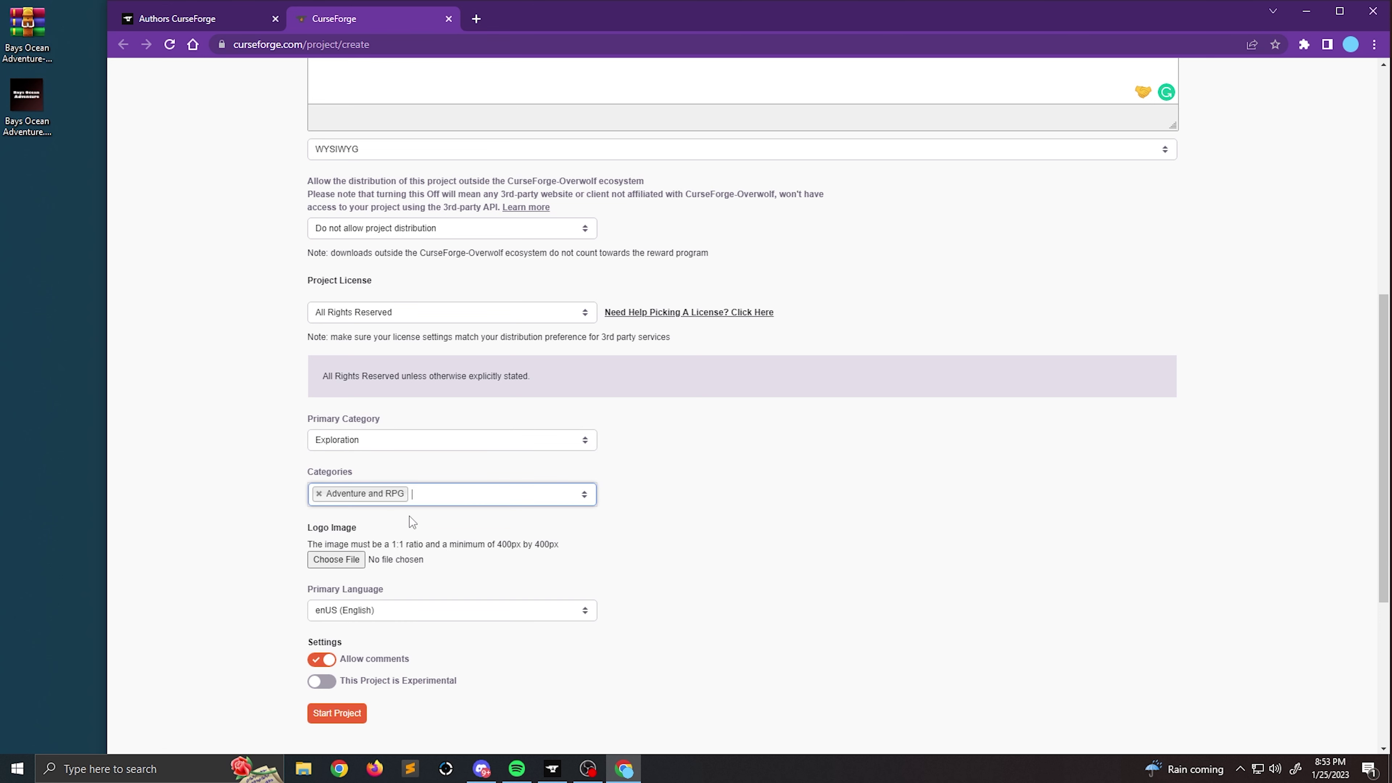
{"action": "left_click", "coordinate": [440, 498]}
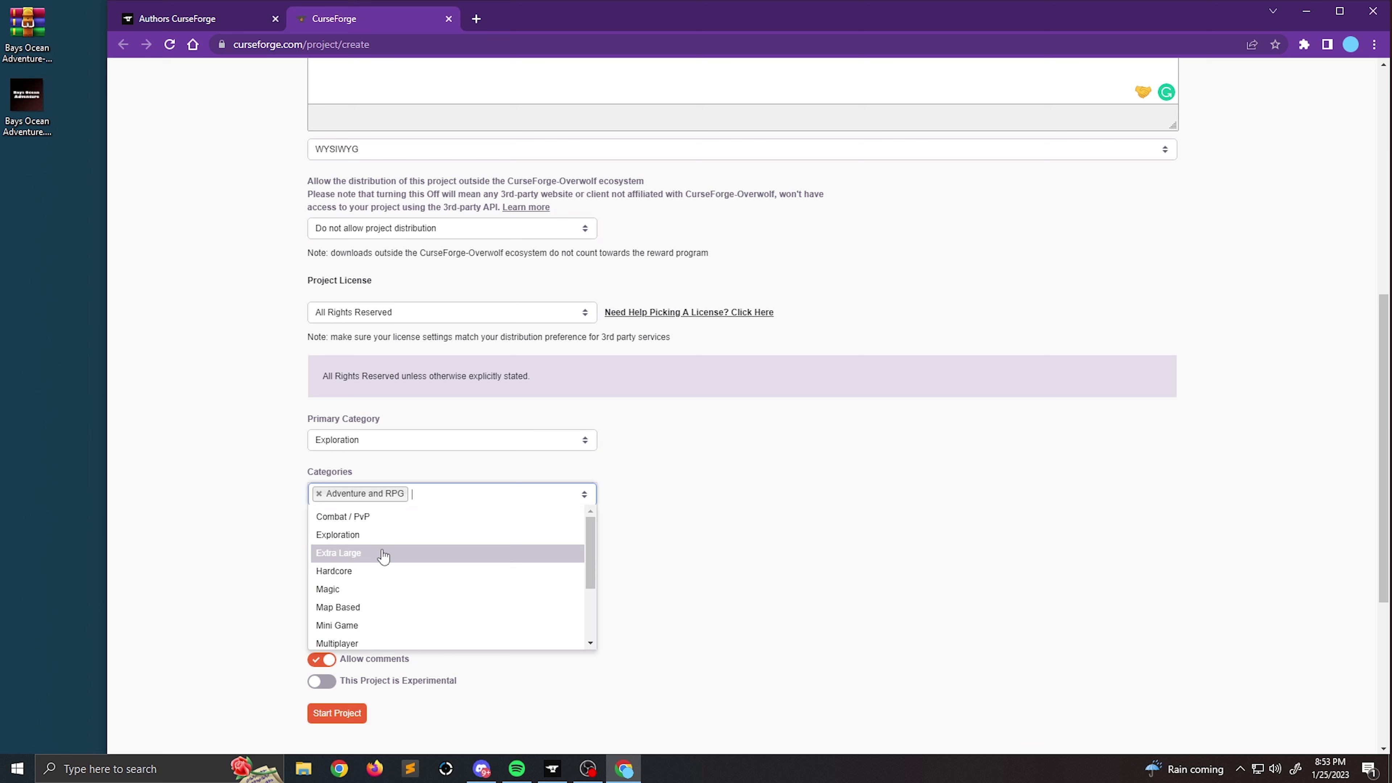
{"action": "left_click", "coordinate": [360, 521]}
{"action": "scroll", "coordinate": [246, 553], "scroll_direction": "down", "scroll_amount": 1}
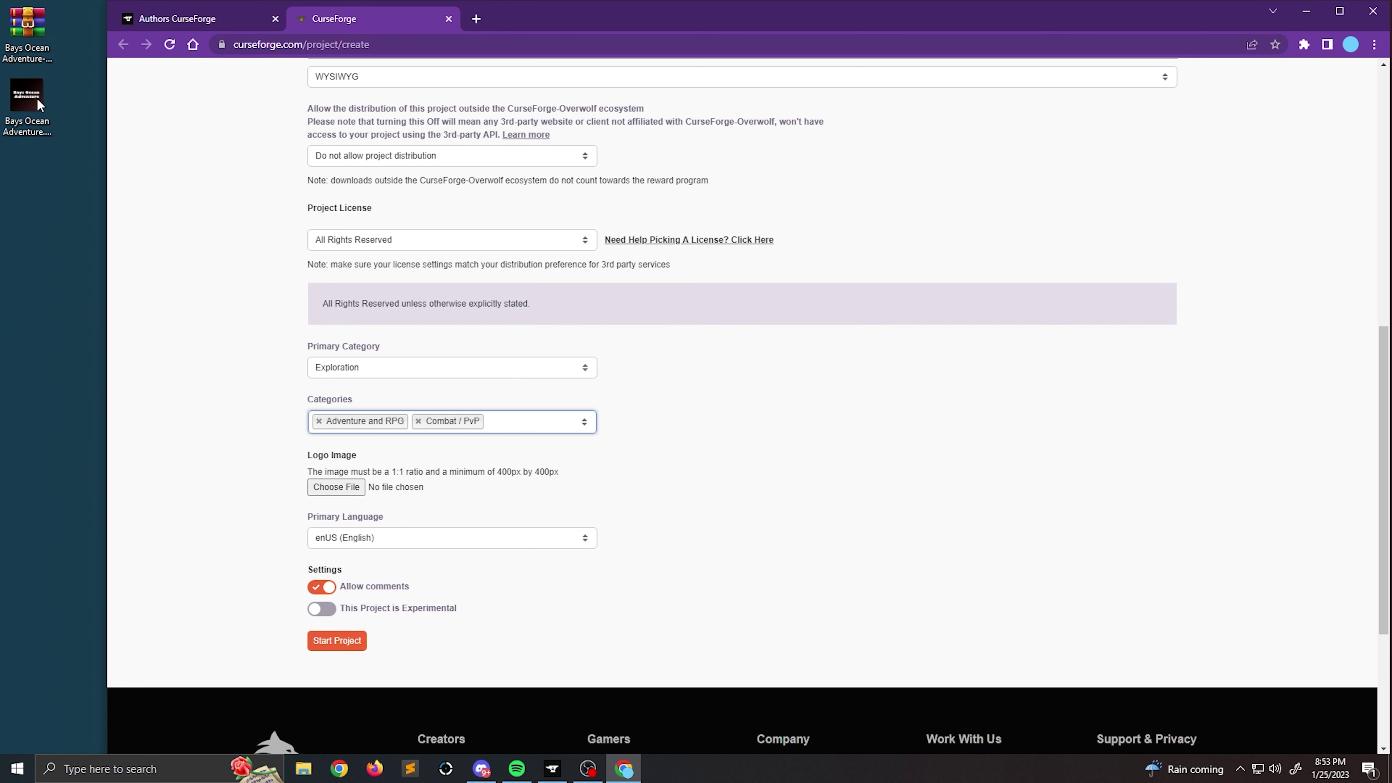
Attach Bays Ocean Adventure.png from the Desktop as the logo image
{"action": "left_click", "coordinate": [338, 488]}
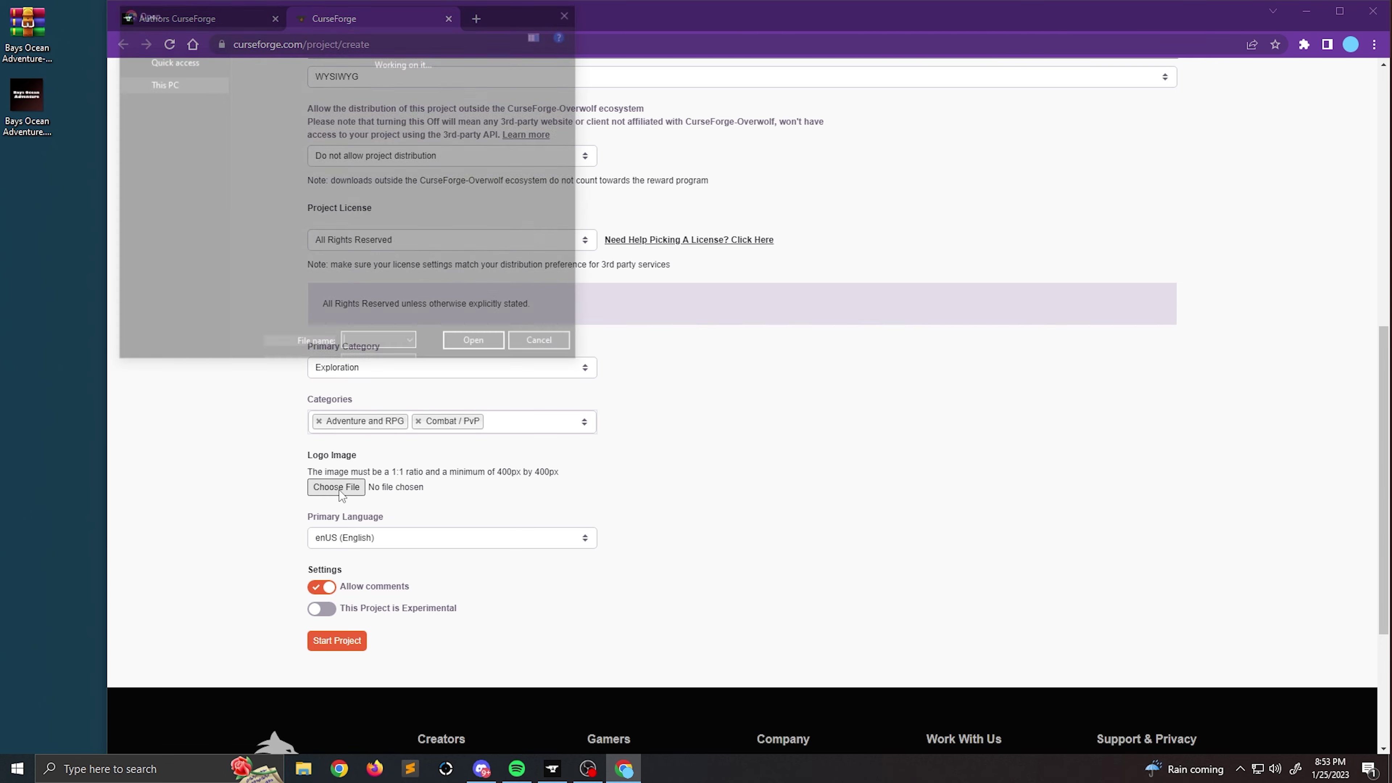
{"action": "left_click", "coordinate": [300, 121]}
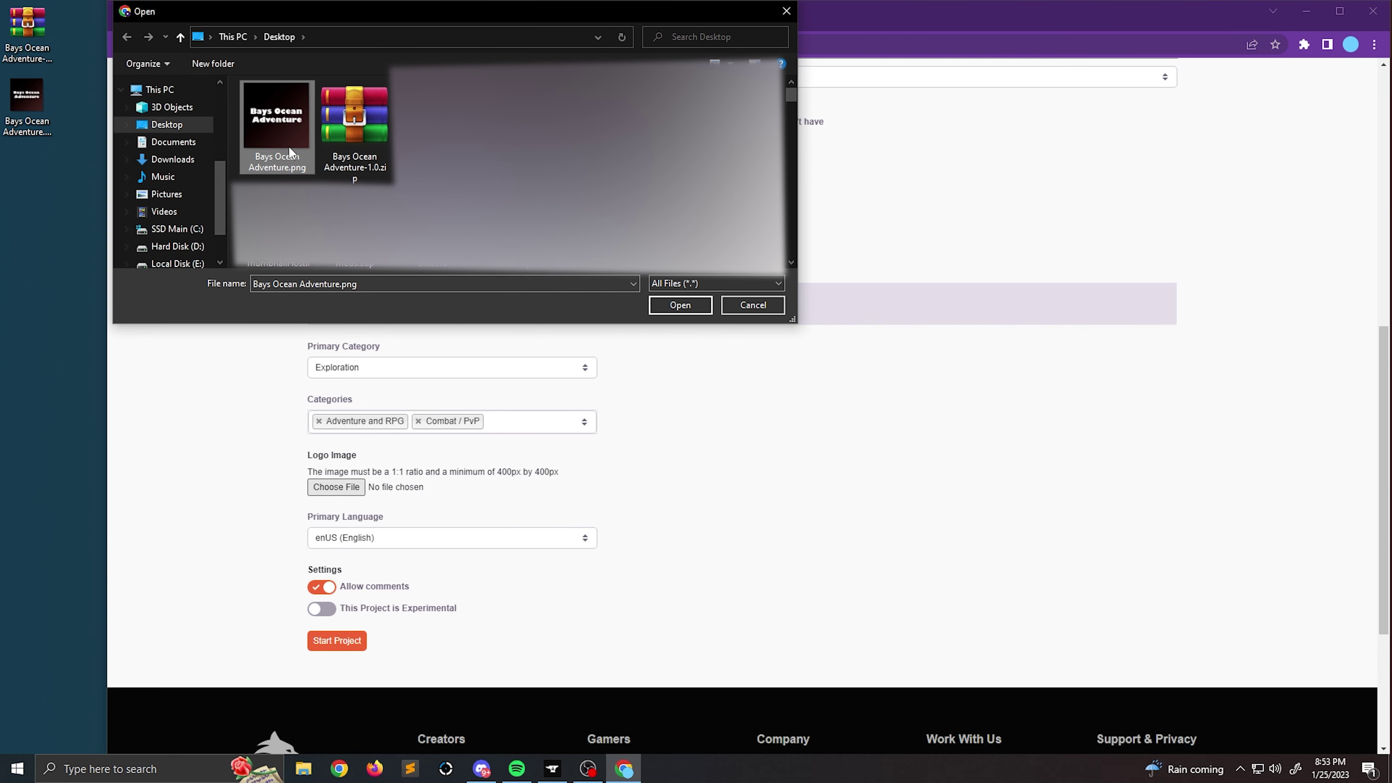
{"action": "left_click", "coordinate": [682, 306]}
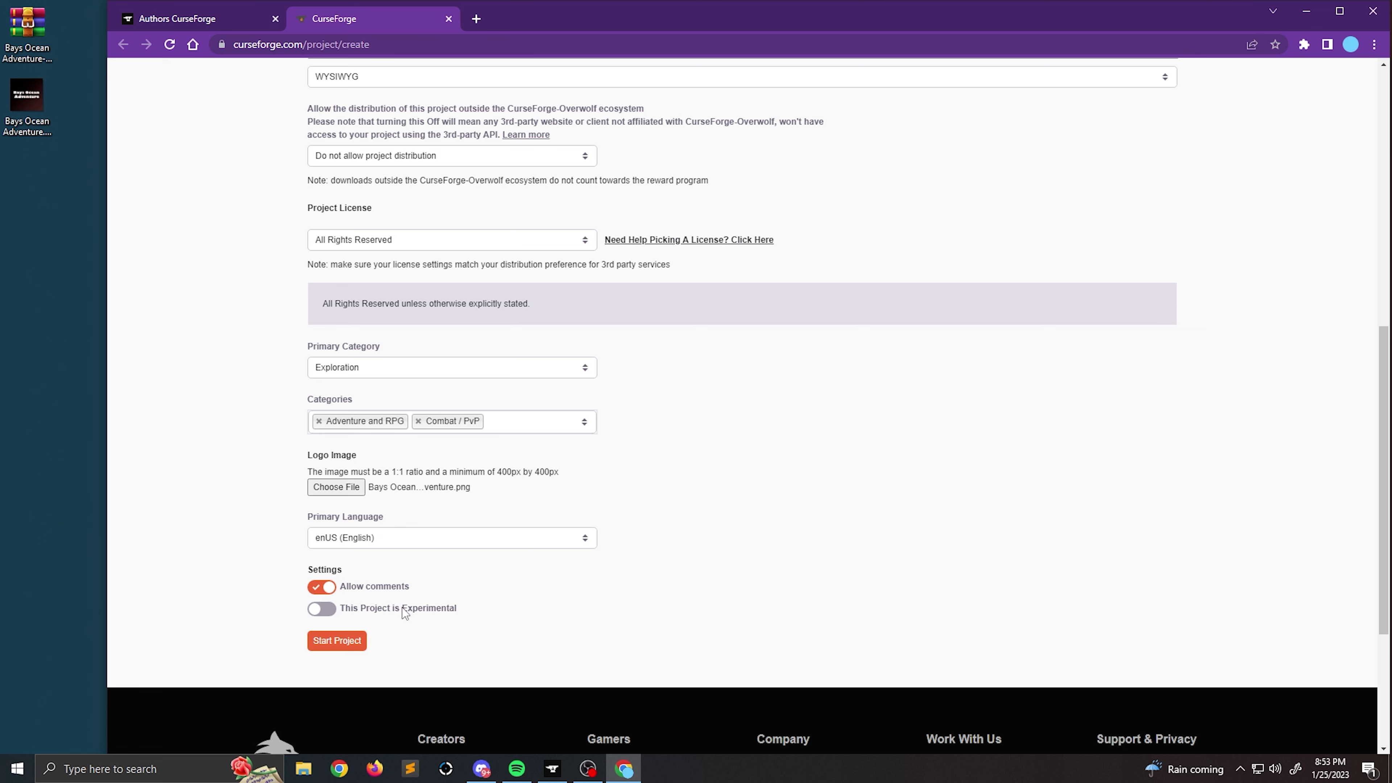
Submit the form, then type 'OceanAdv' into the flagged required Summary field
{"action": "left_click", "coordinate": [337, 641]}
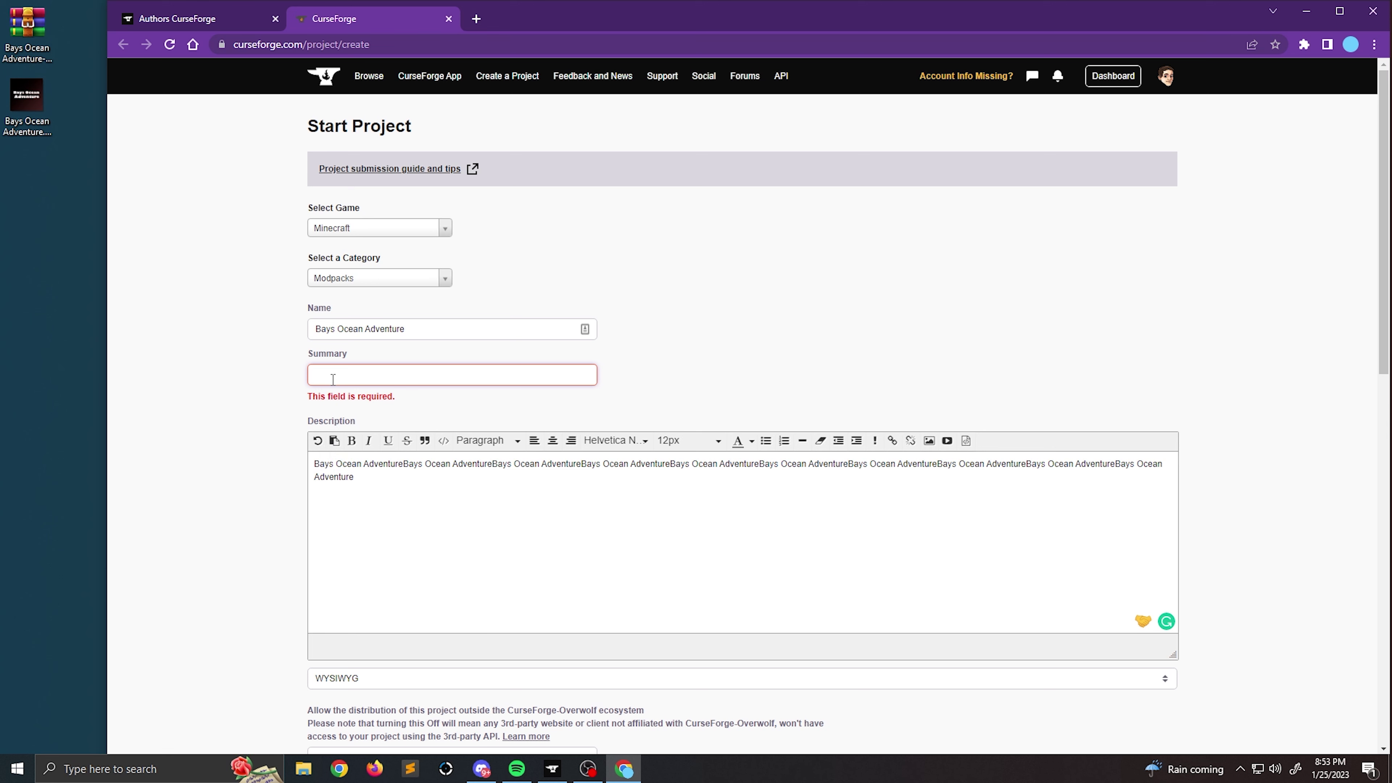
{"action": "type", "text": "Ocean"}
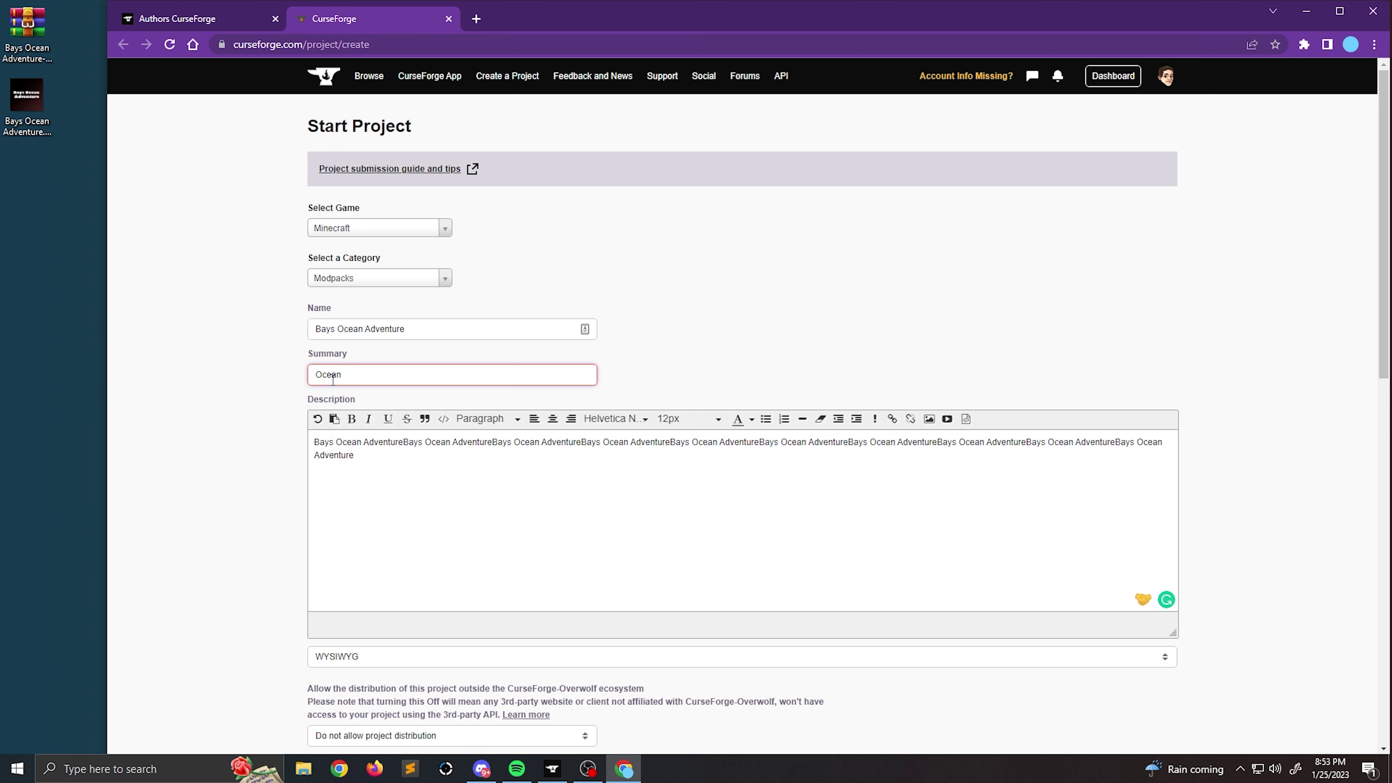
{"action": "type", "text": "Adv"}
Start the Bays Ocean Adventure project from the completed form and view its empty Files tab
{"action": "scroll", "coordinate": [285, 405], "scroll_direction": "down", "scroll_amount": 8}
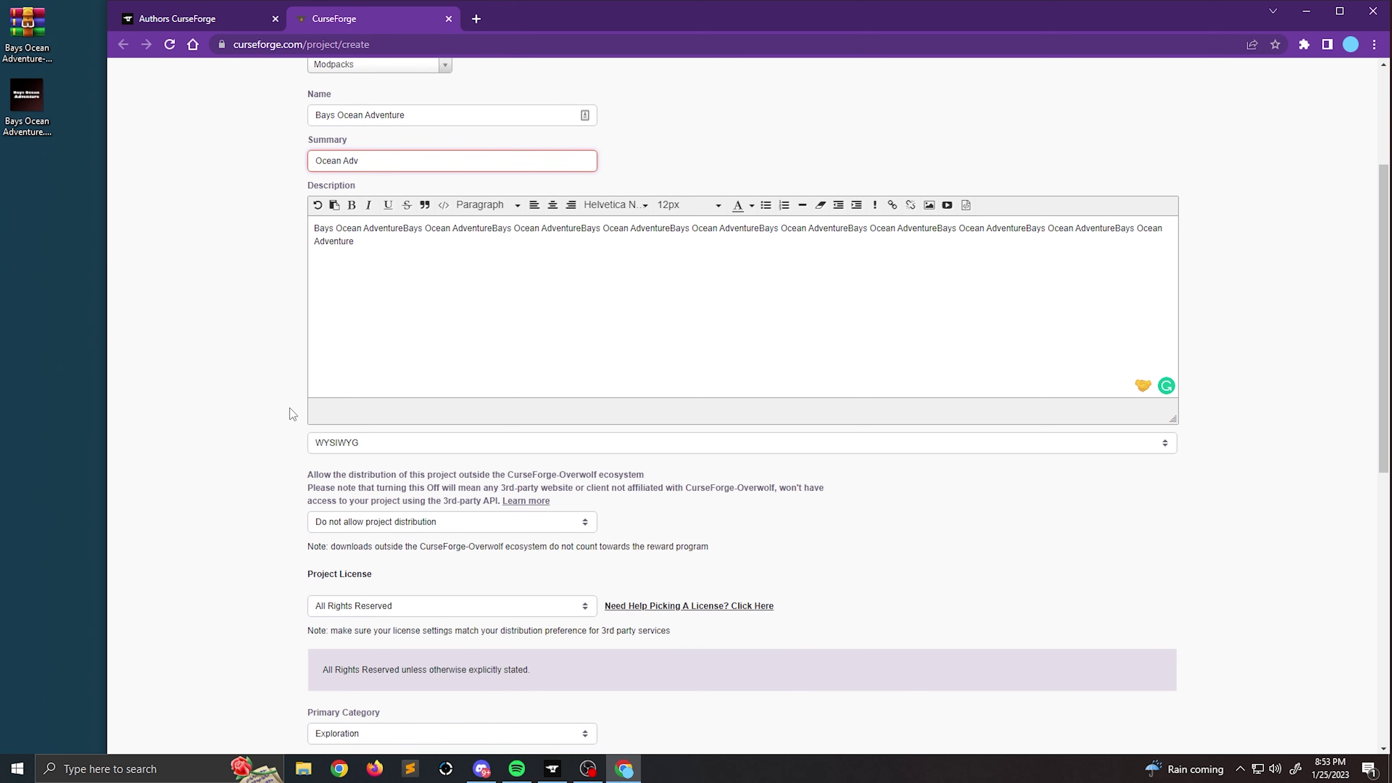
{"action": "scroll", "coordinate": [279, 417], "scroll_direction": "down", "scroll_amount": 6}
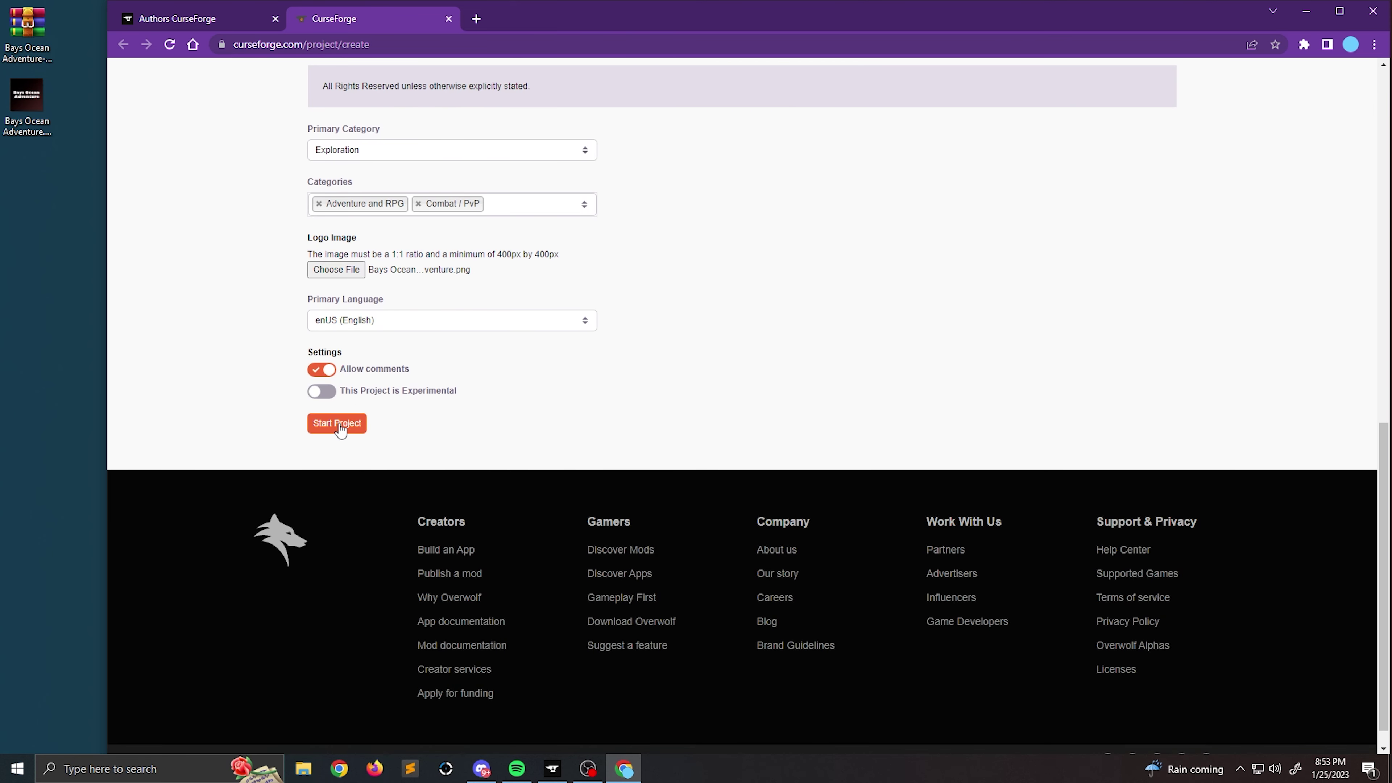
{"action": "left_click", "coordinate": [338, 425]}
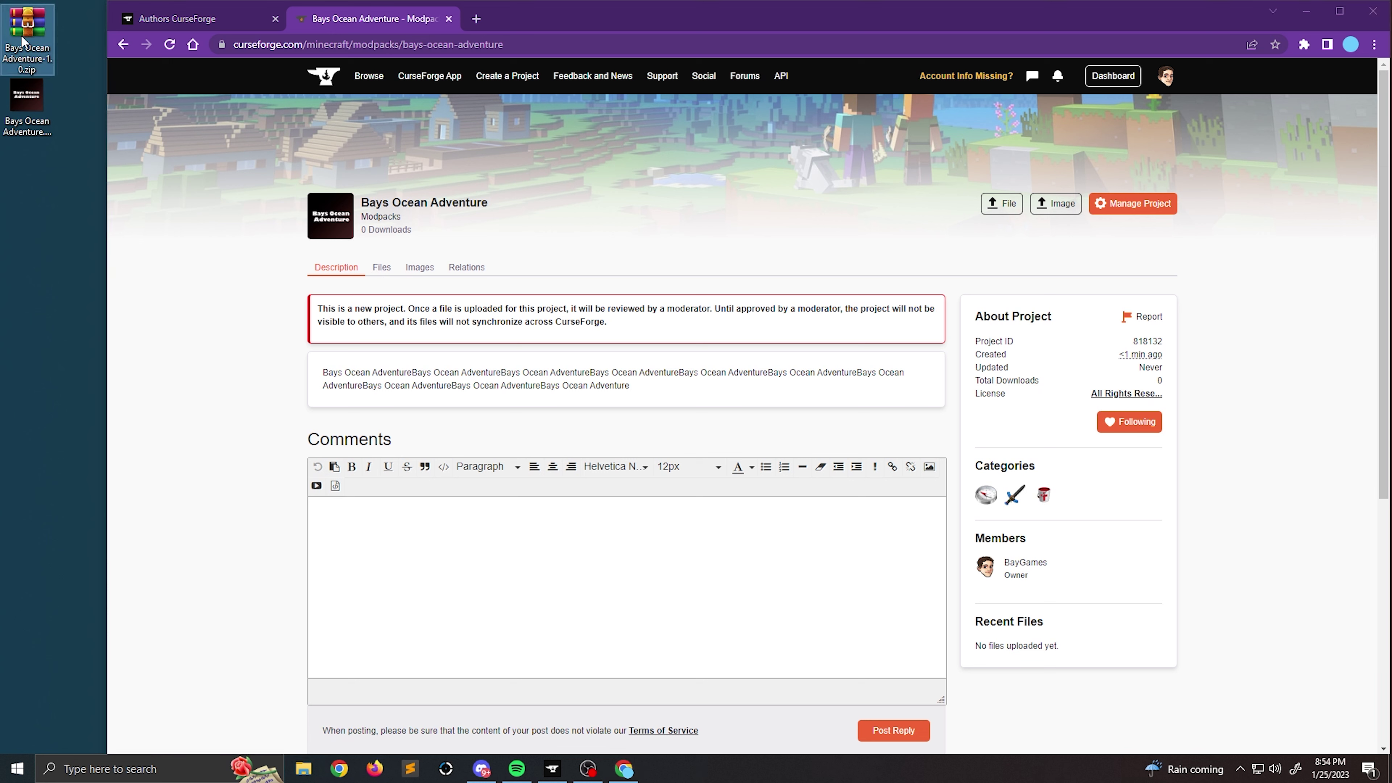
{"action": "left_click", "coordinate": [382, 269]}
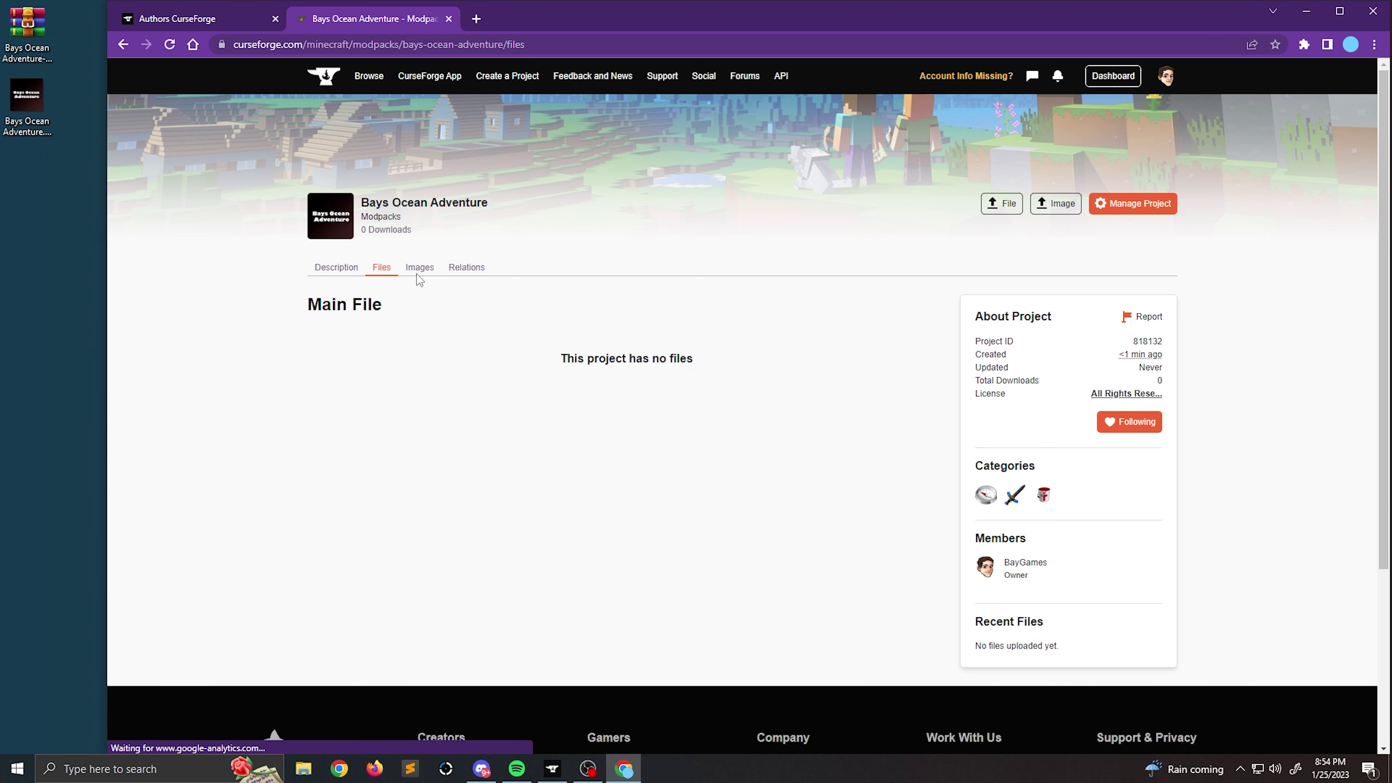
Open the upload form and select Bays Ocean Adventure-1.0.zip as the file to upload
{"action": "left_click", "coordinate": [991, 208]}
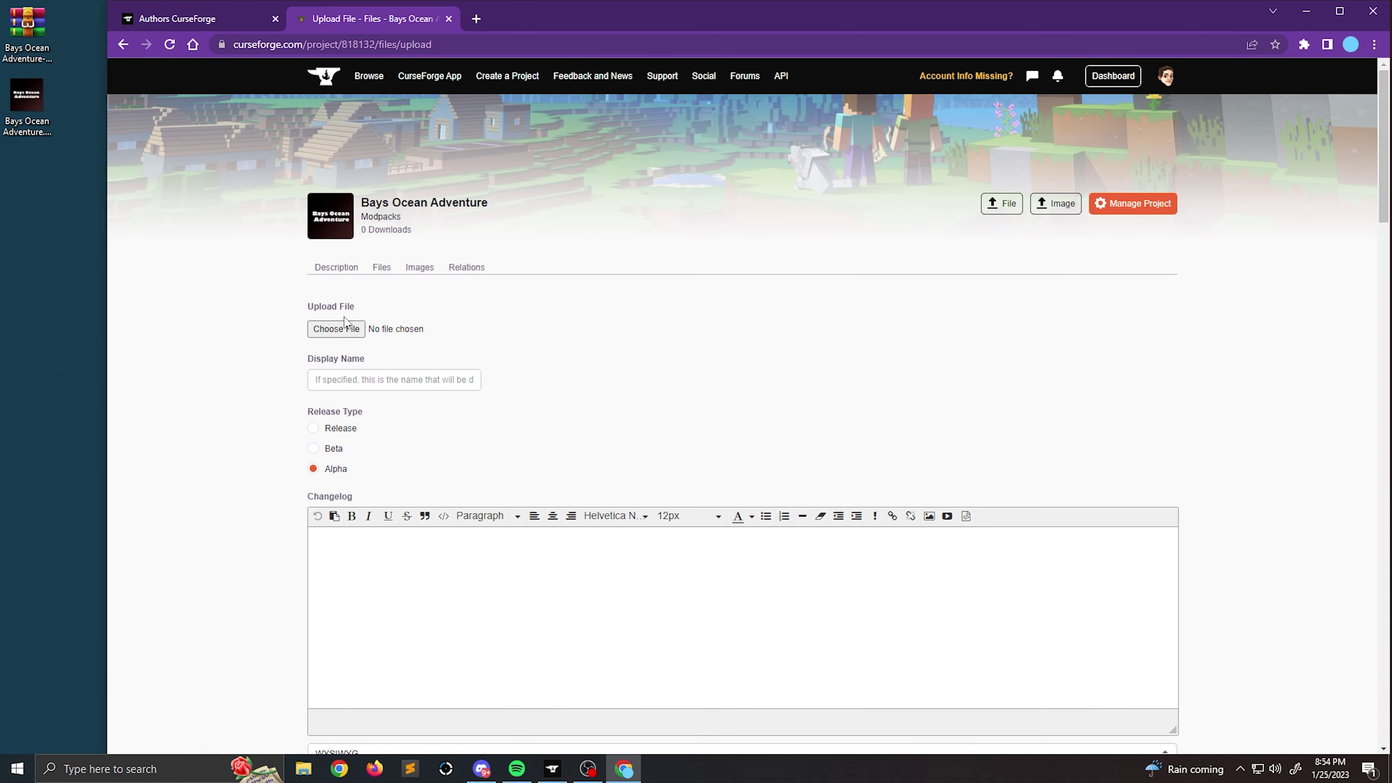
{"action": "left_click", "coordinate": [336, 329]}
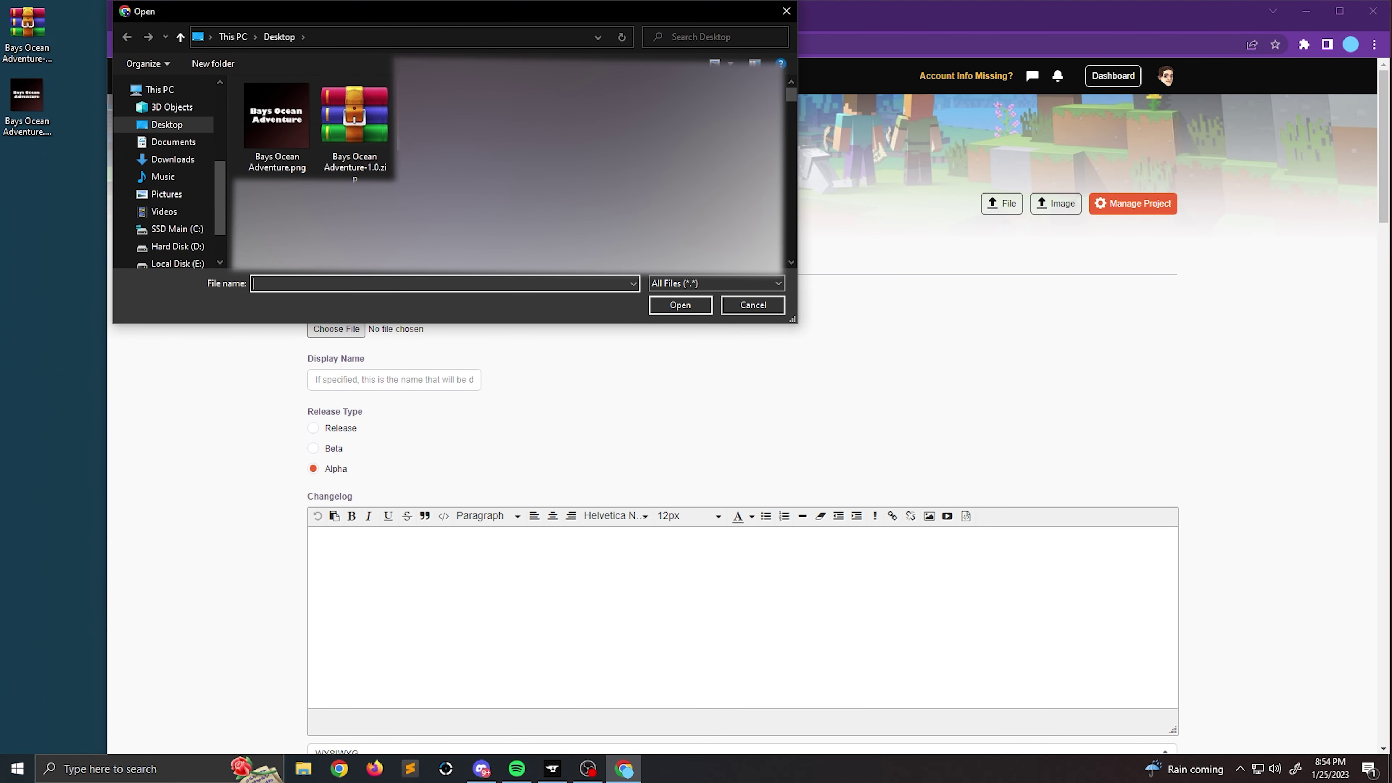
{"action": "left_click", "coordinate": [358, 122]}
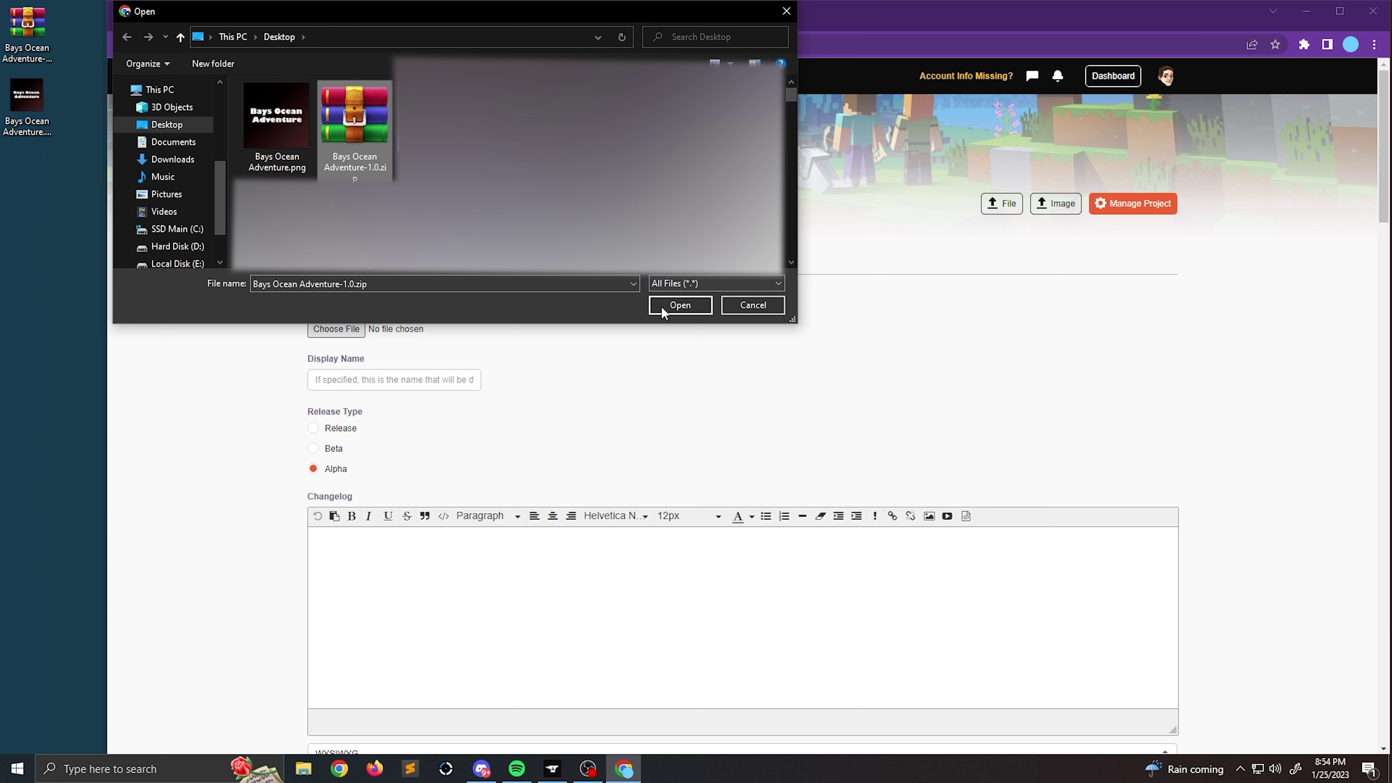
{"action": "left_click", "coordinate": [679, 306]}
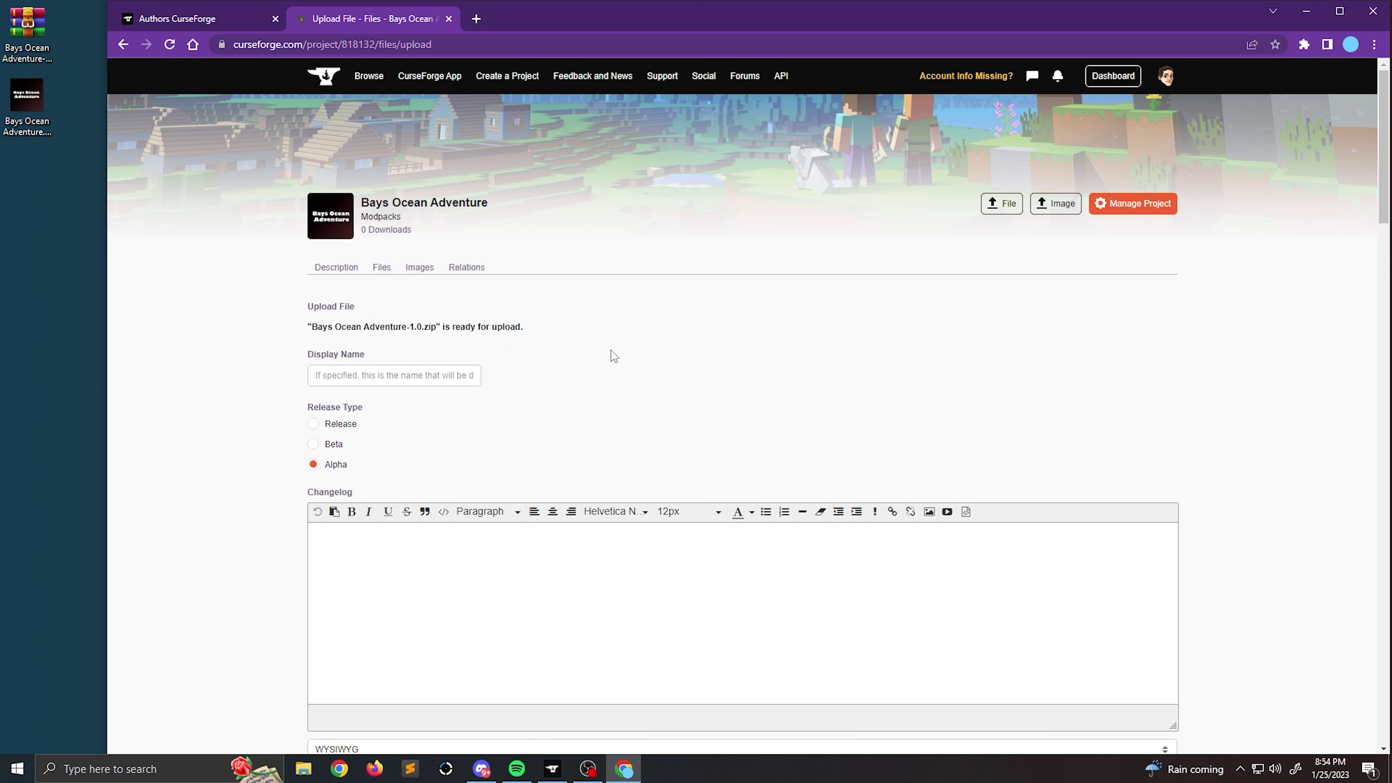
Paste 'Bays Ocean Adventure' as the display name and set the release type to Release
{"action": "left_click", "coordinate": [348, 375]}
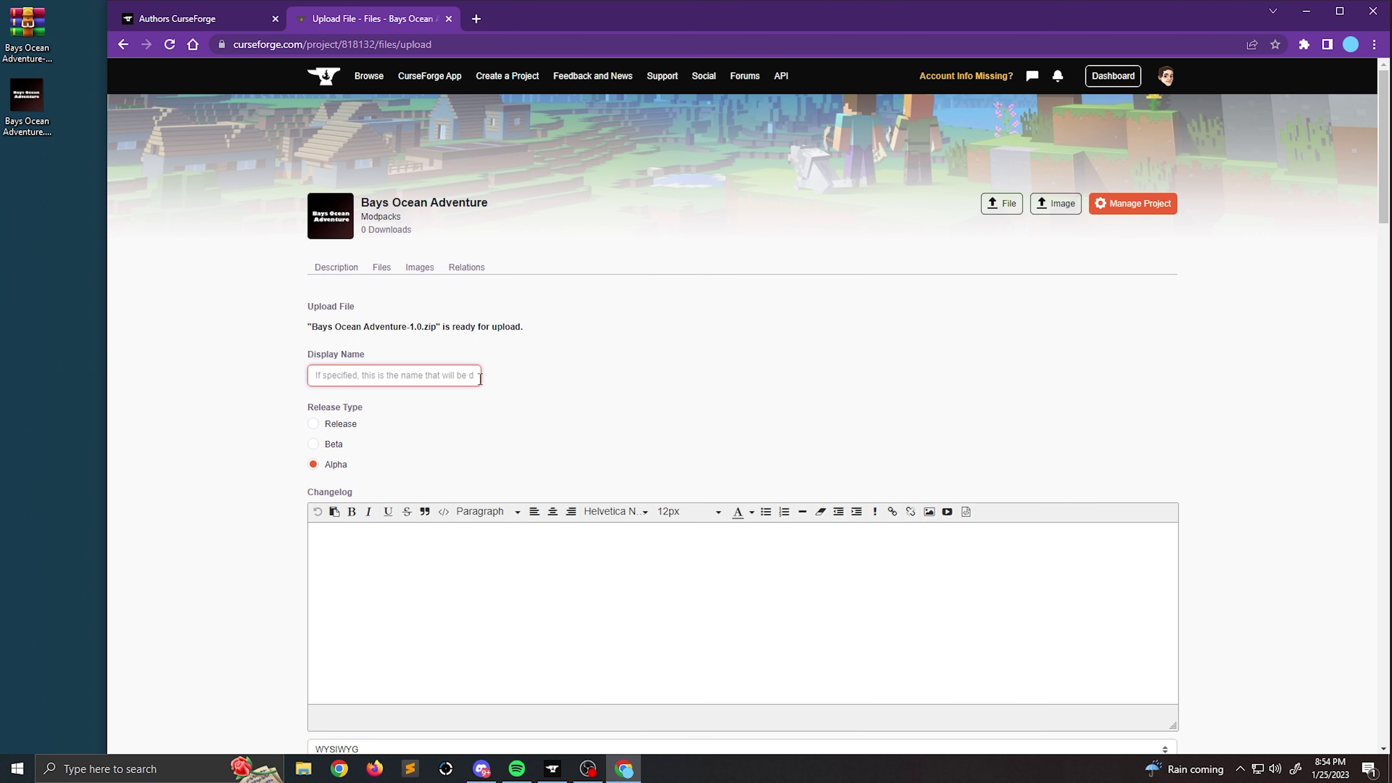
{"action": "type", "text": "Bays Ocean Adventure"}
{"action": "scroll", "coordinate": [423, 433], "scroll_direction": "down", "scroll_amount": 1}
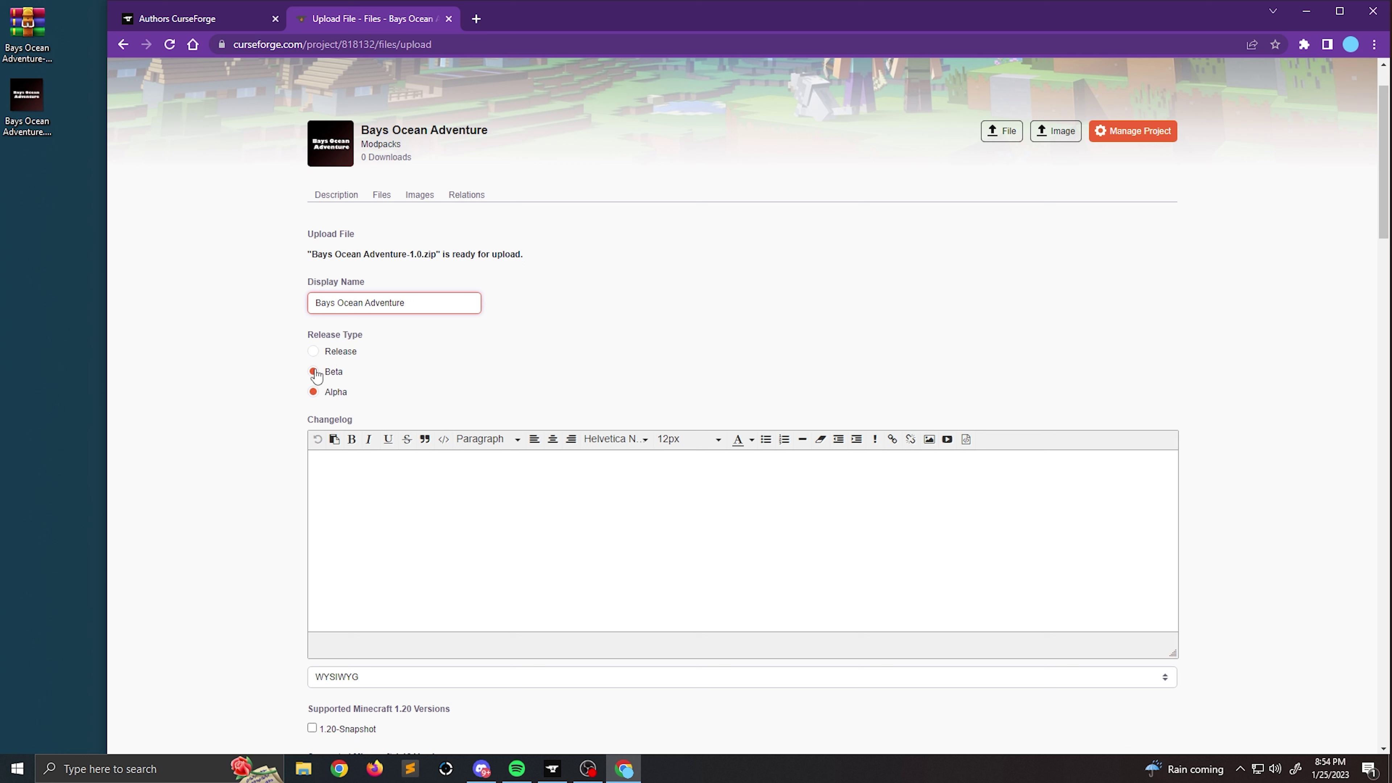
{"action": "left_click", "coordinate": [345, 354]}
{"action": "left_click", "coordinate": [328, 390]}
{"action": "left_click", "coordinate": [341, 351]}
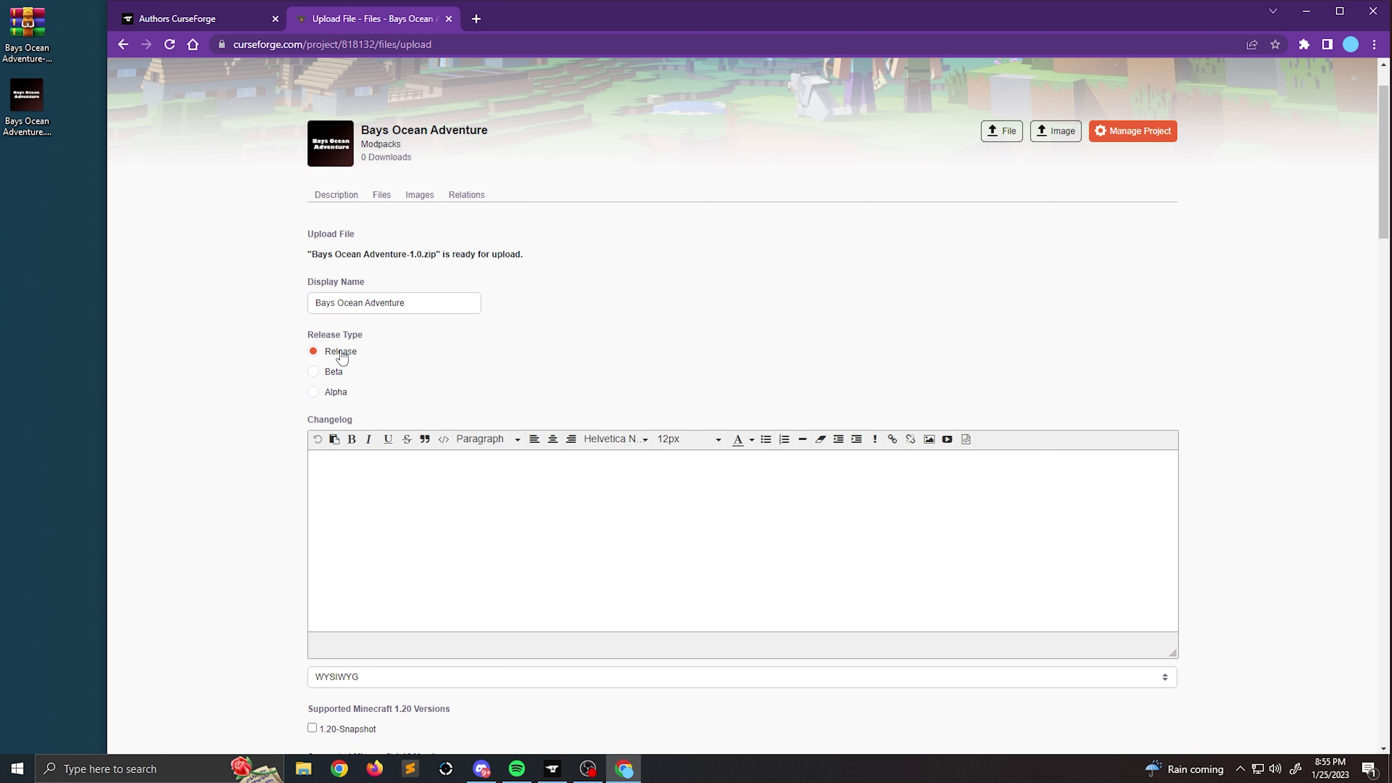
Begin the changelog with 'New up' and tick Minecraft 1.19.3 as a supported version
{"action": "left_click", "coordinate": [359, 484]}
{"action": "type", "text": "New upload"}
{"action": "scroll", "coordinate": [358, 478], "scroll_direction": "down", "scroll_amount": 5}
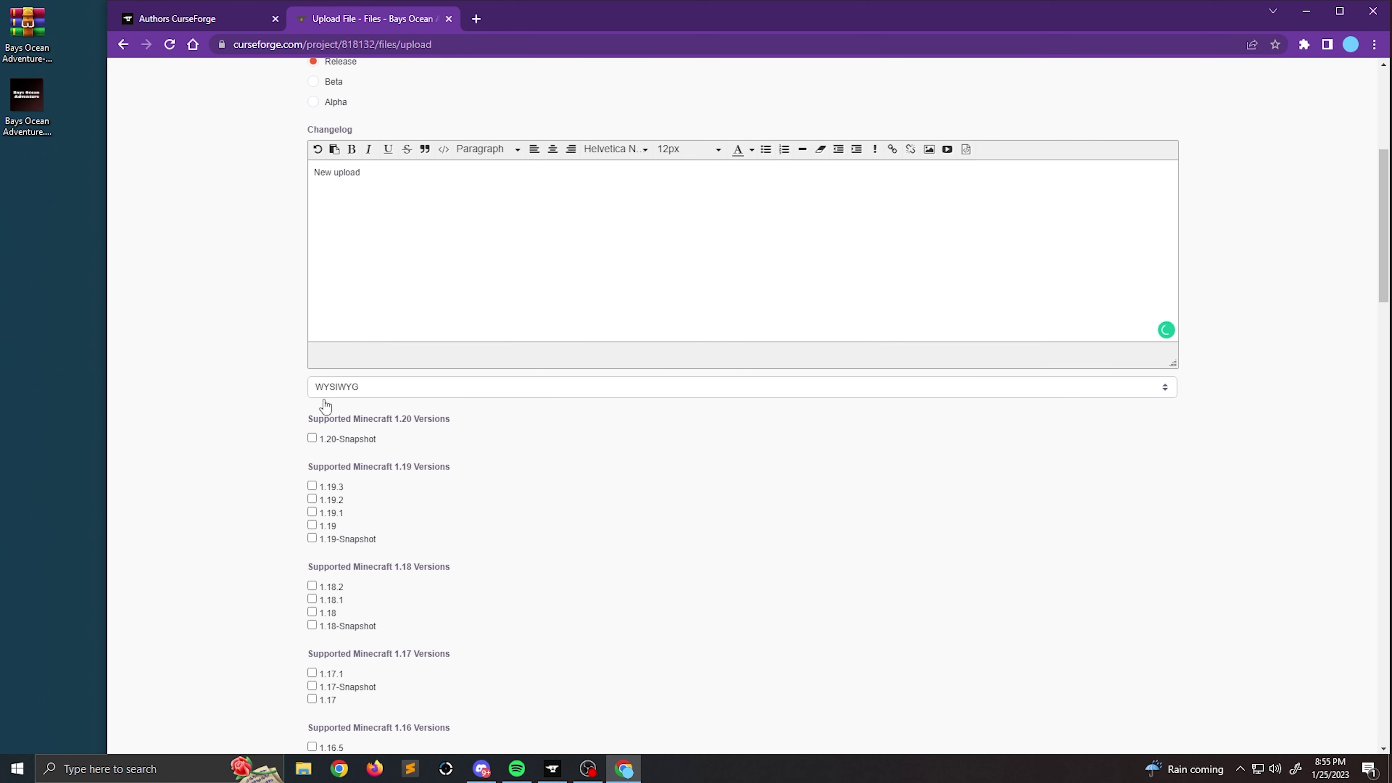
{"action": "scroll", "coordinate": [298, 404], "scroll_direction": "down", "scroll_amount": 1}
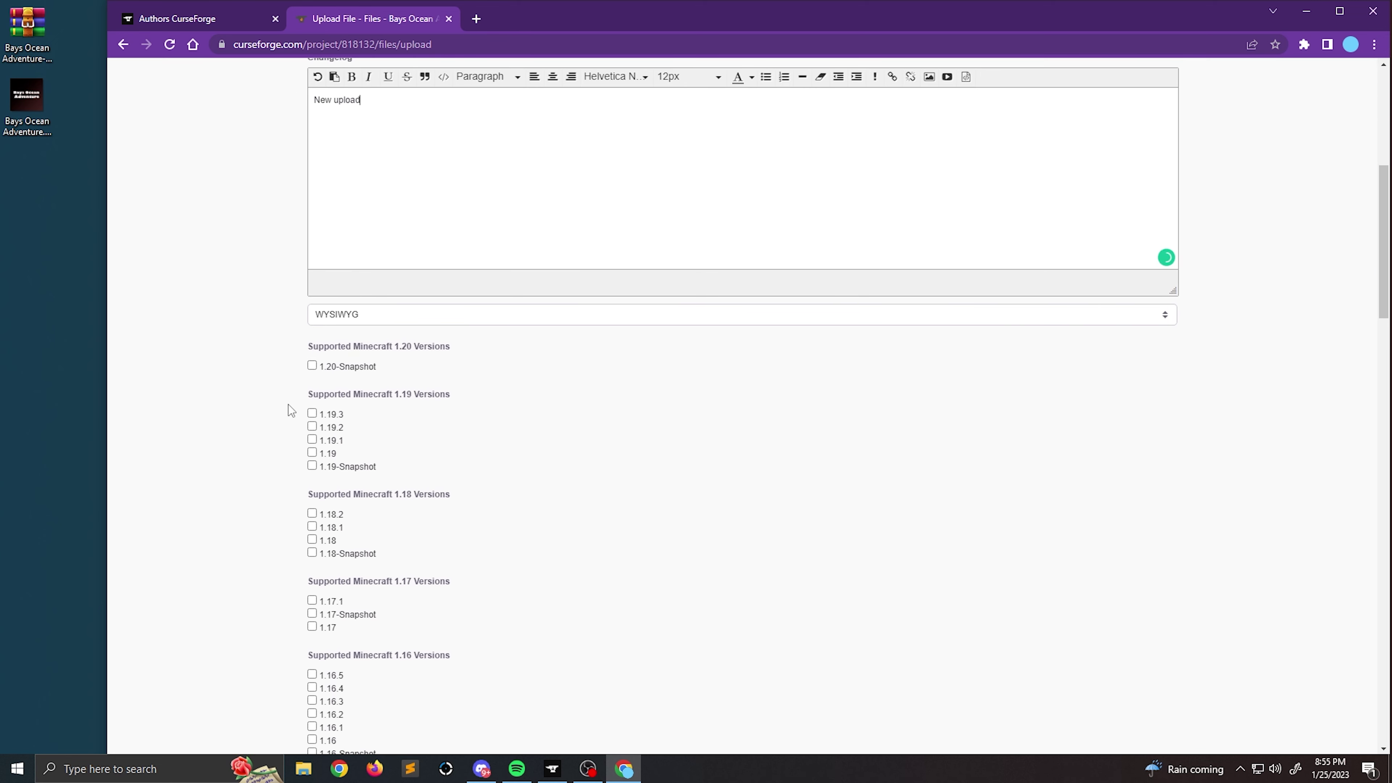
{"action": "left_click", "coordinate": [311, 416]}
Submit the modpack file upload
{"action": "scroll", "coordinate": [274, 430], "scroll_direction": "down", "scroll_amount": 3}
{"action": "scroll", "coordinate": [570, 407], "scroll_direction": "down", "scroll_amount": 20}
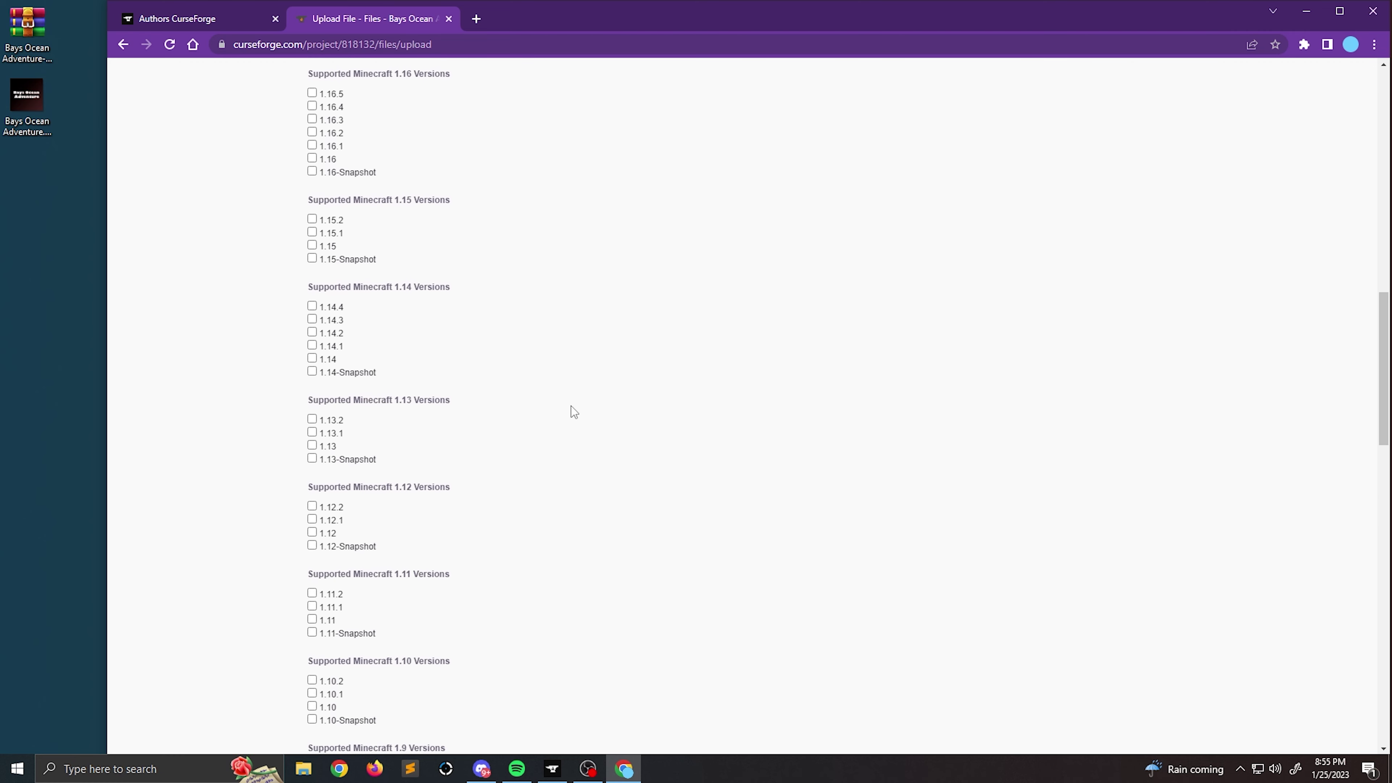
{"action": "scroll", "coordinate": [565, 414], "scroll_direction": "down", "scroll_amount": 9}
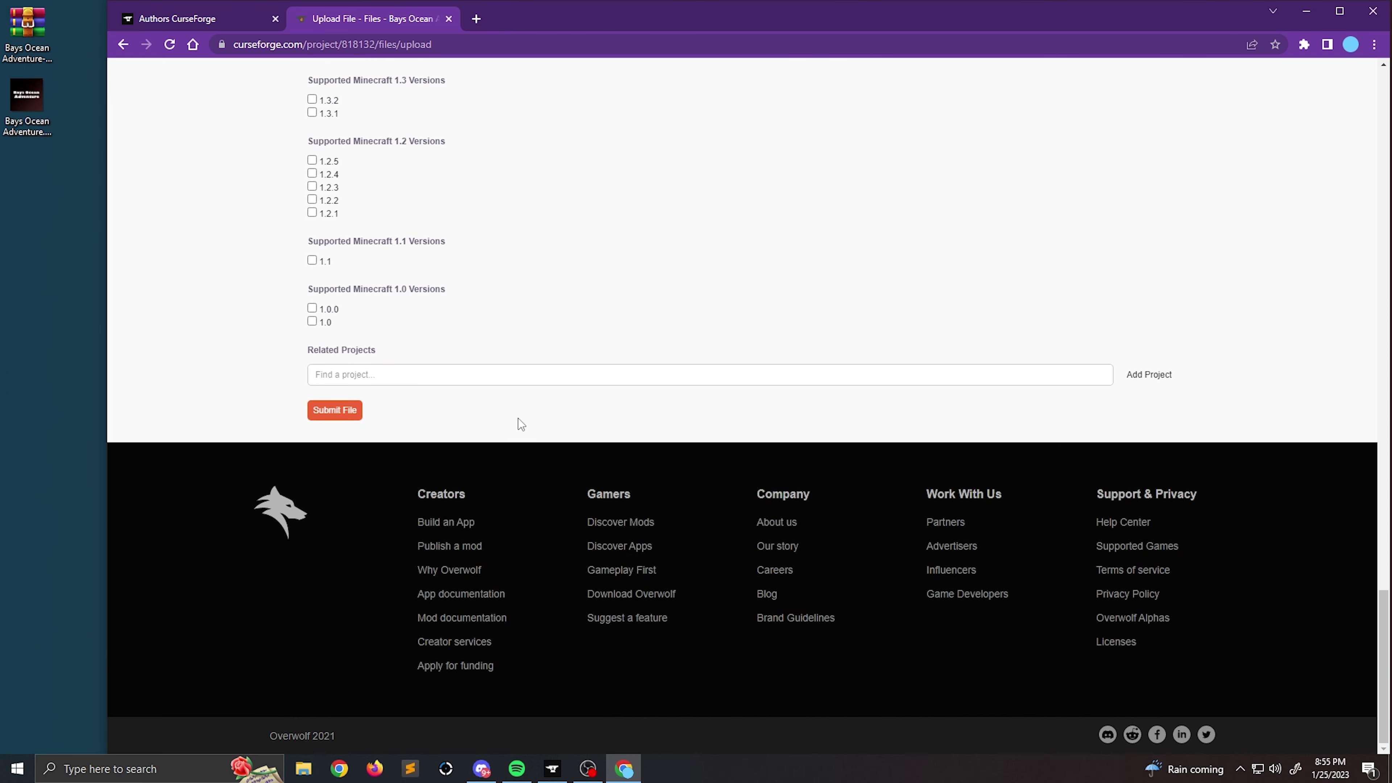
{"action": "left_click", "coordinate": [342, 417]}
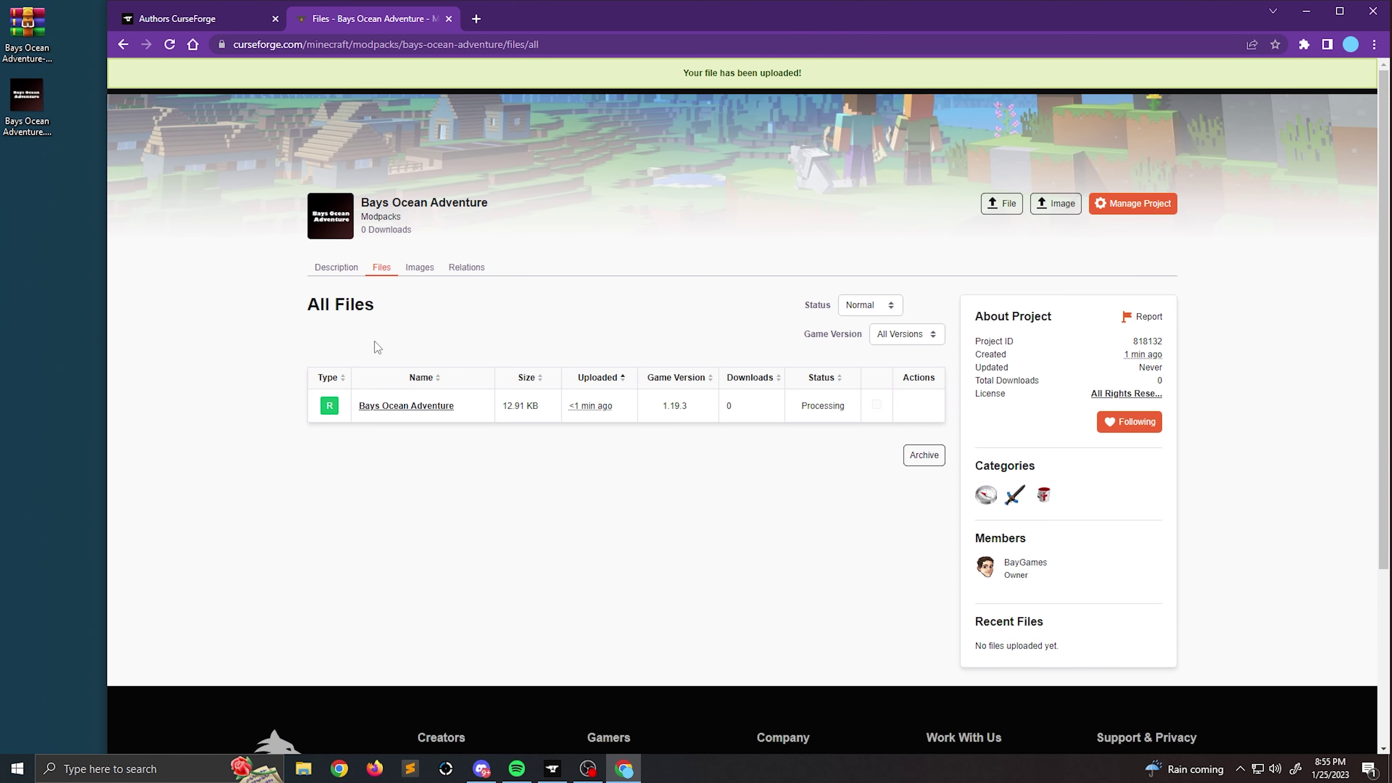
Check the Files tab for the 1.19.3 upload's Processing status, then review the notifications
{"action": "left_click", "coordinate": [353, 272]}
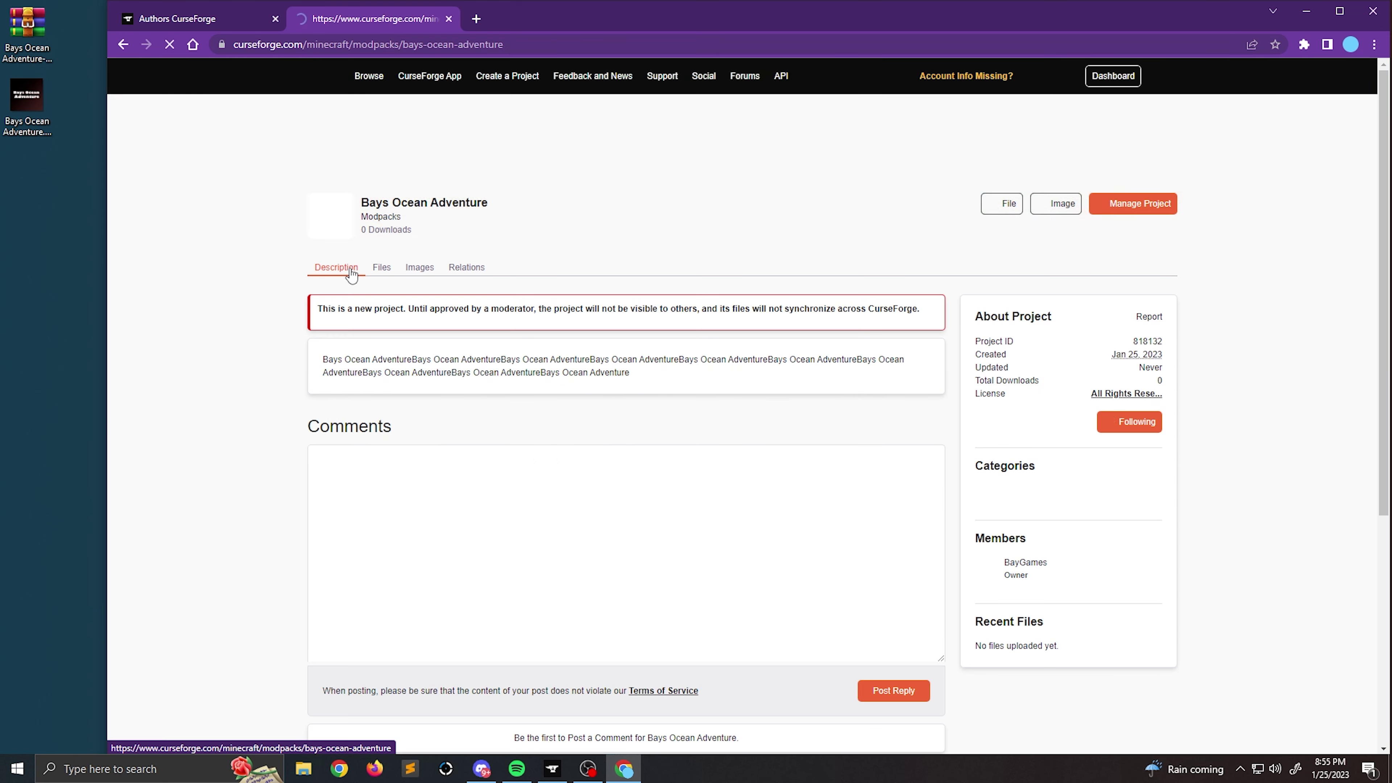
{"action": "left_click", "coordinate": [381, 270]}
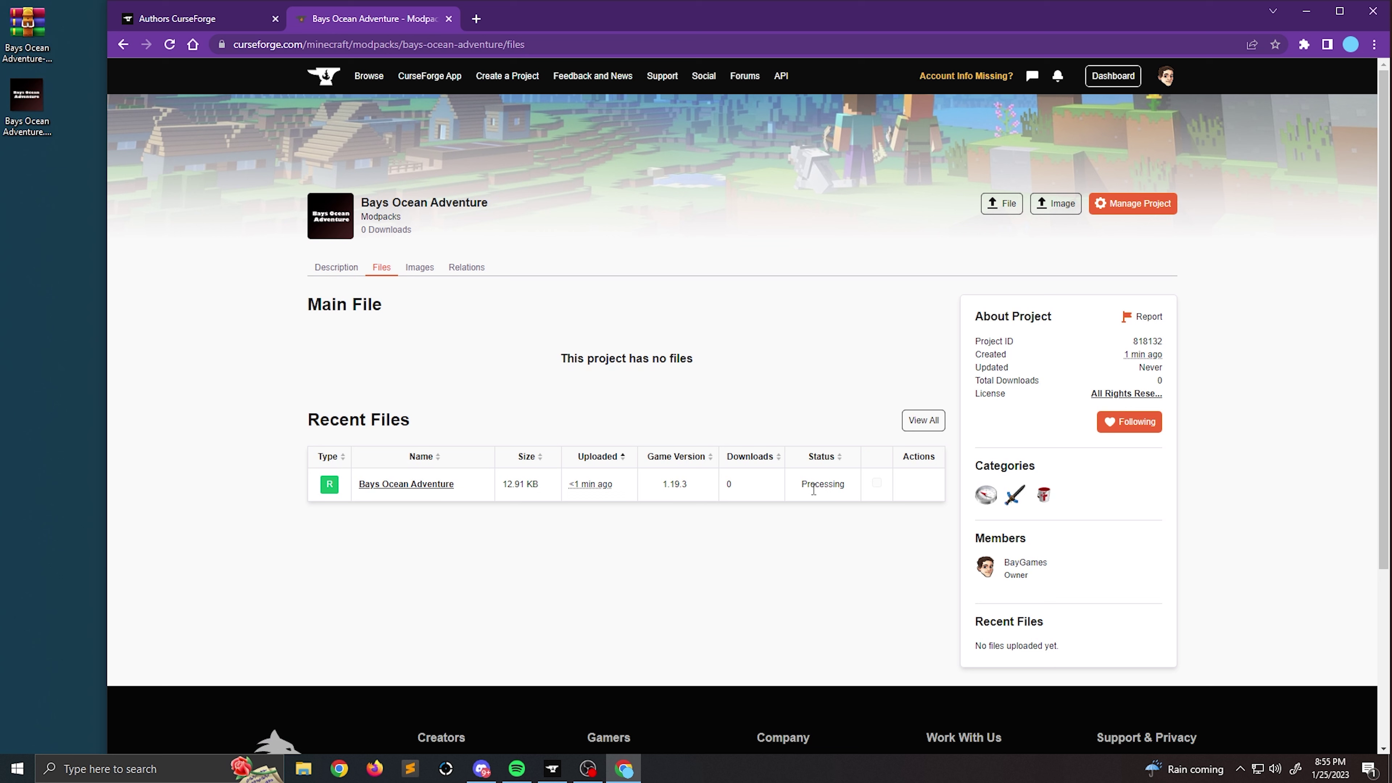
{"action": "double_click", "coordinate": [804, 485]}
{"action": "left_click", "coordinate": [1059, 83]}
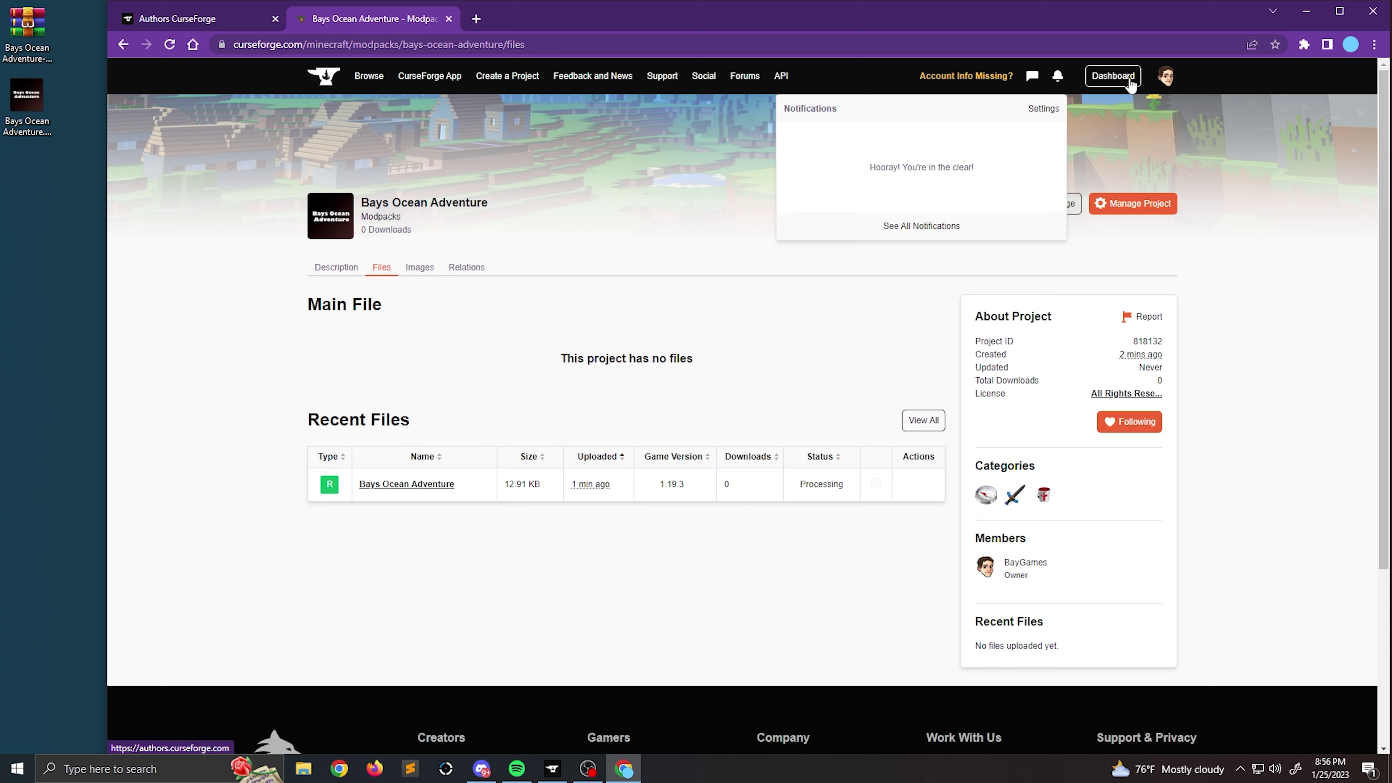
Open the older Bays World project's Files tab and review its five Approved 1.12.2 files
{"action": "left_click", "coordinate": [1131, 81]}
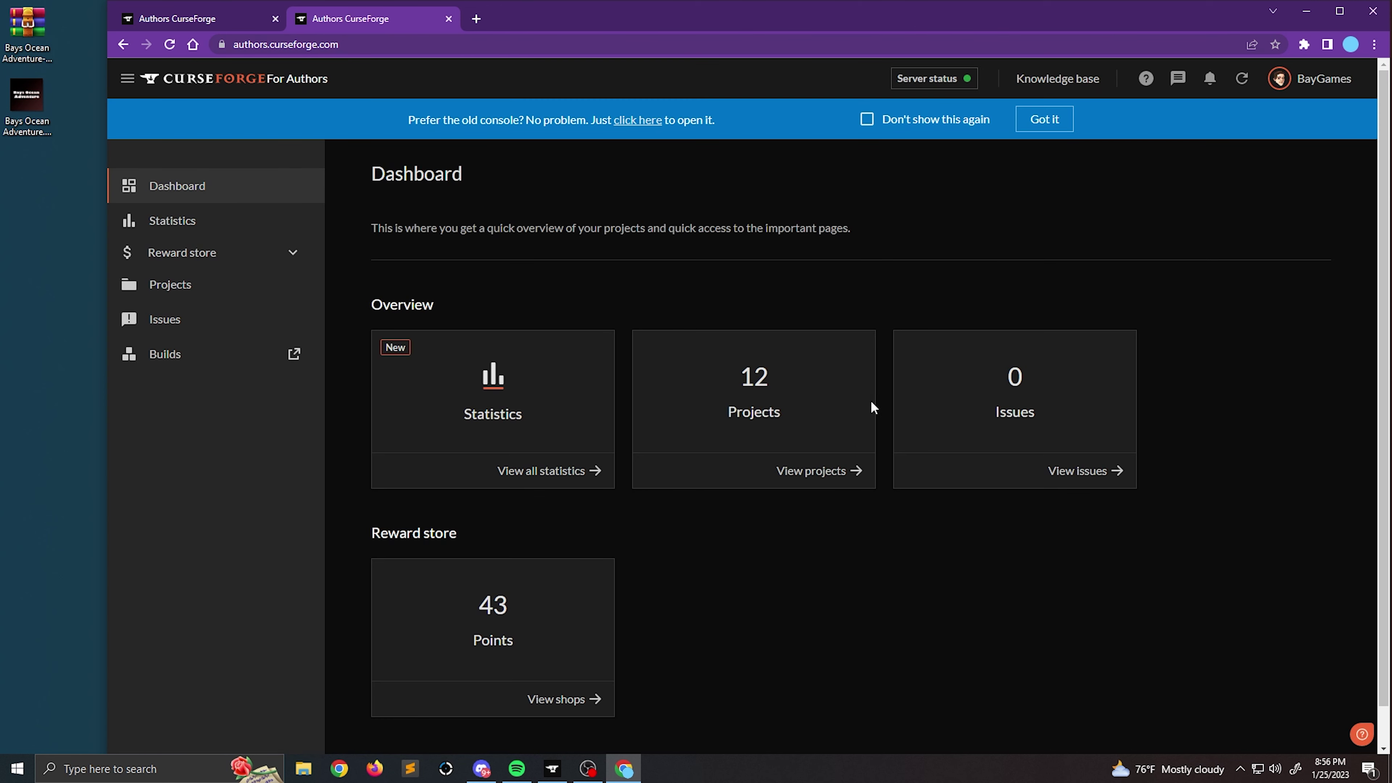
{"action": "left_click", "coordinate": [835, 470]}
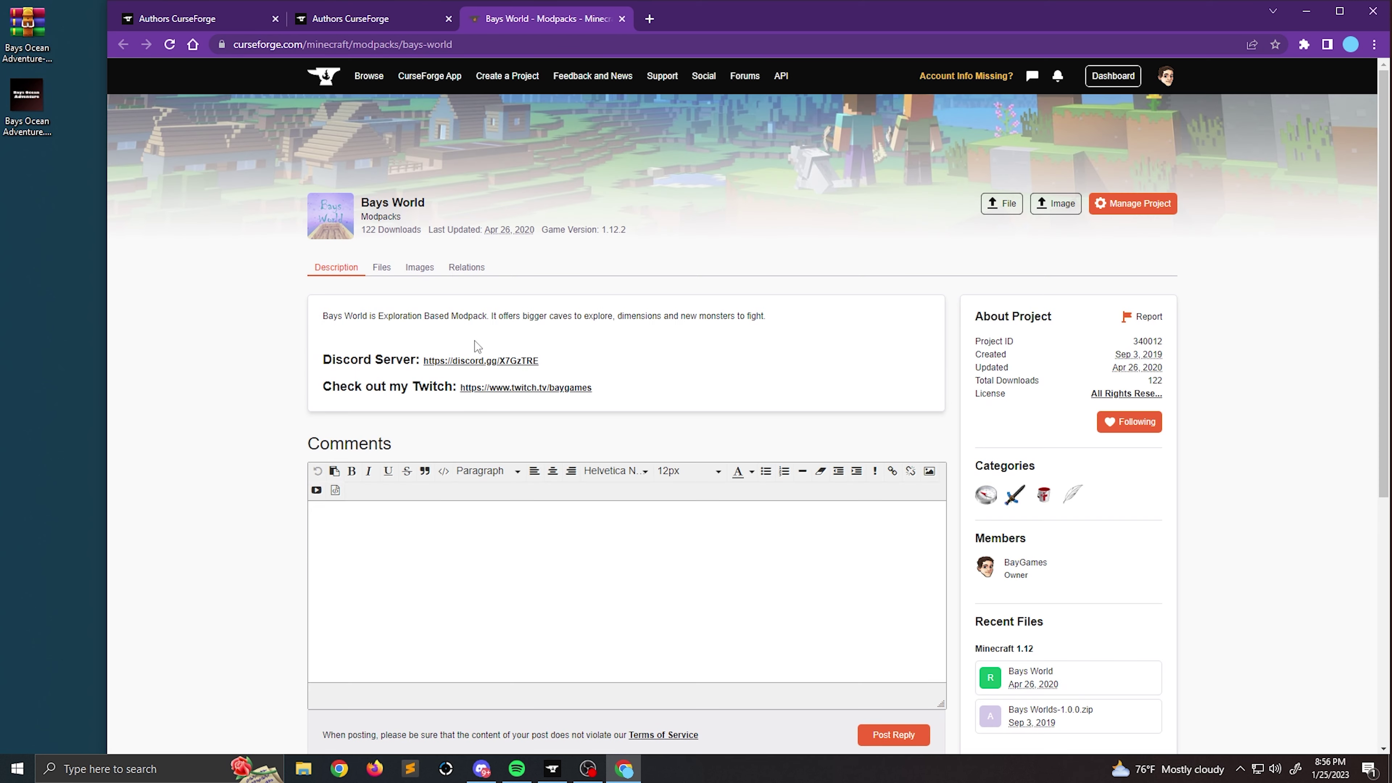
{"action": "left_click_drag", "start_coordinate": [573, 230], "coordinate": [481, 230]}
{"action": "left_click", "coordinate": [391, 269]}
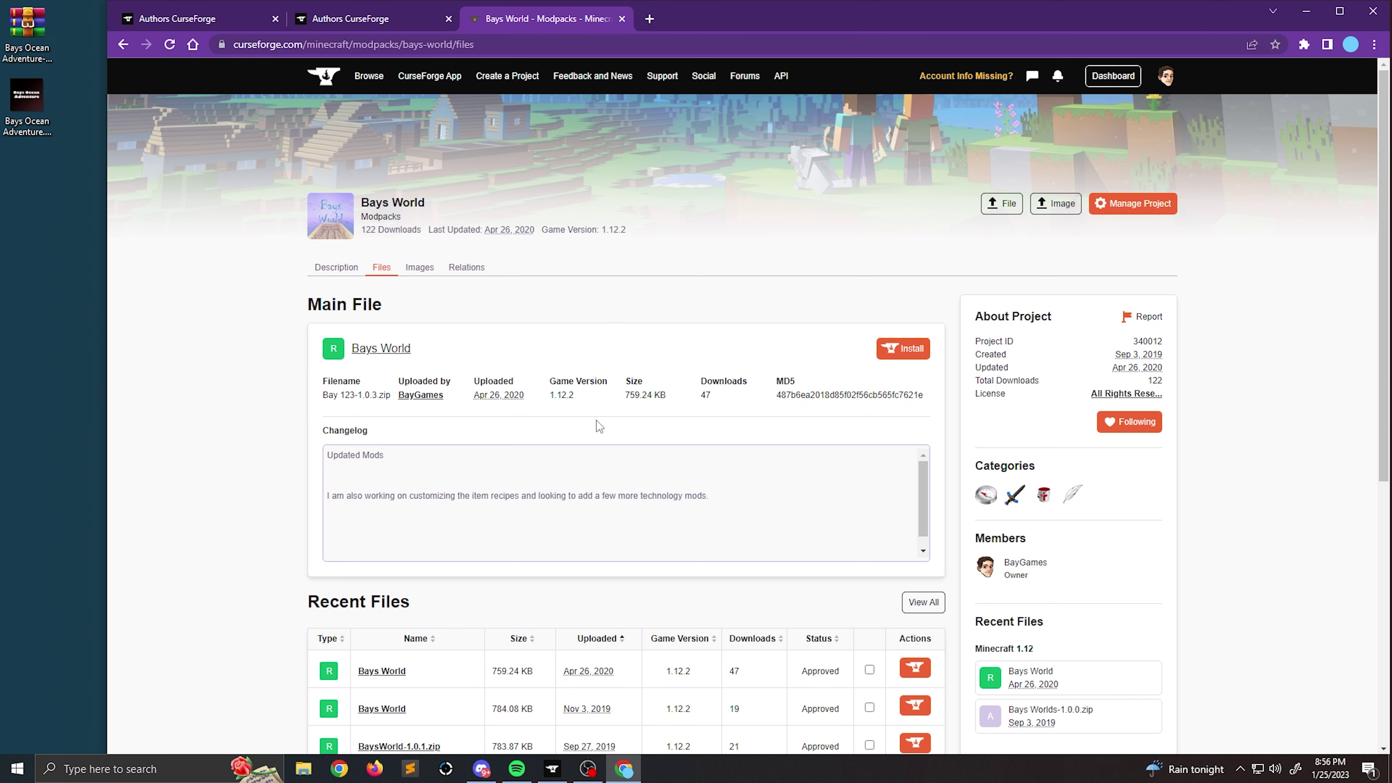
{"action": "scroll", "coordinate": [818, 577], "scroll_direction": "down", "scroll_amount": 1}
{"action": "scroll", "coordinate": [803, 597], "scroll_direction": "down", "scroll_amount": 2}
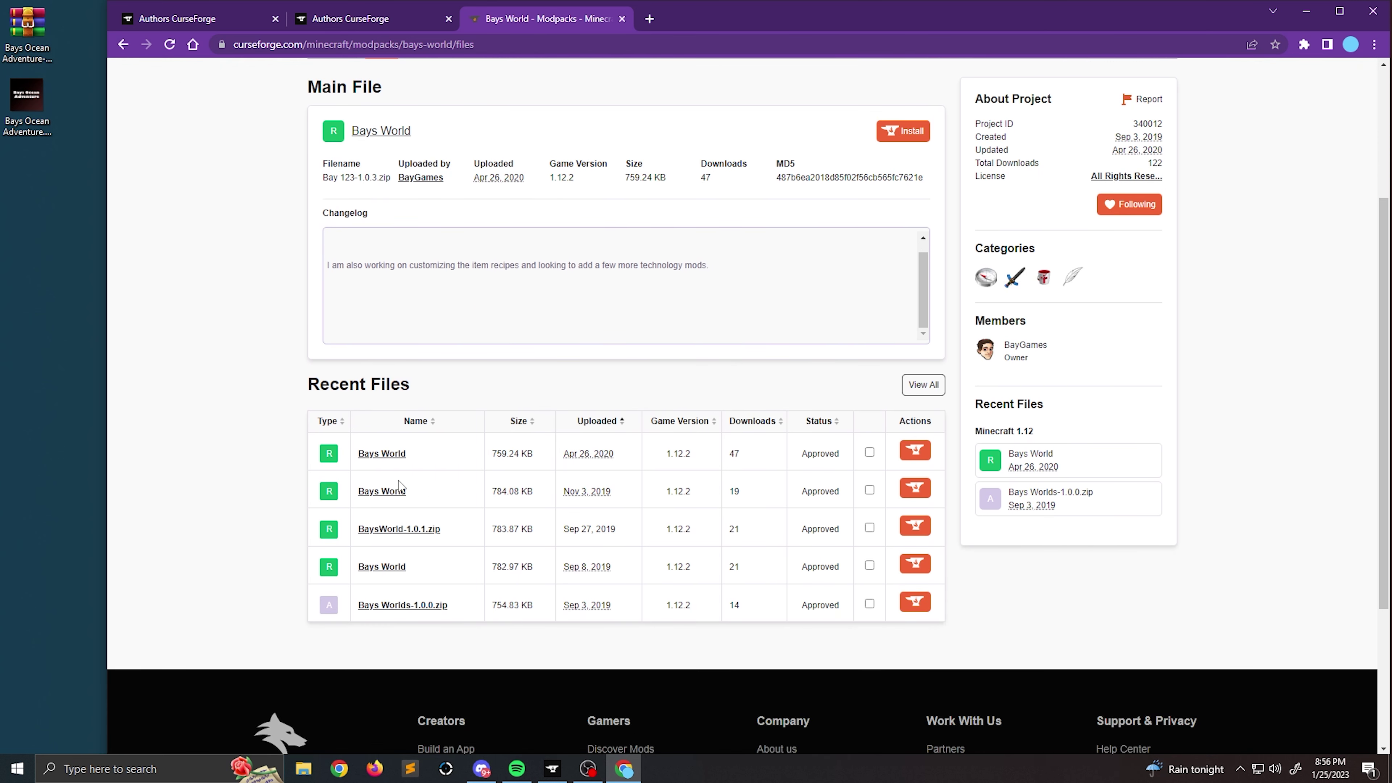
{"action": "left_click_drag", "start_coordinate": [807, 455], "coordinate": [844, 455]}
{"action": "scroll", "coordinate": [595, 368], "scroll_direction": "up", "scroll_amount": 4}
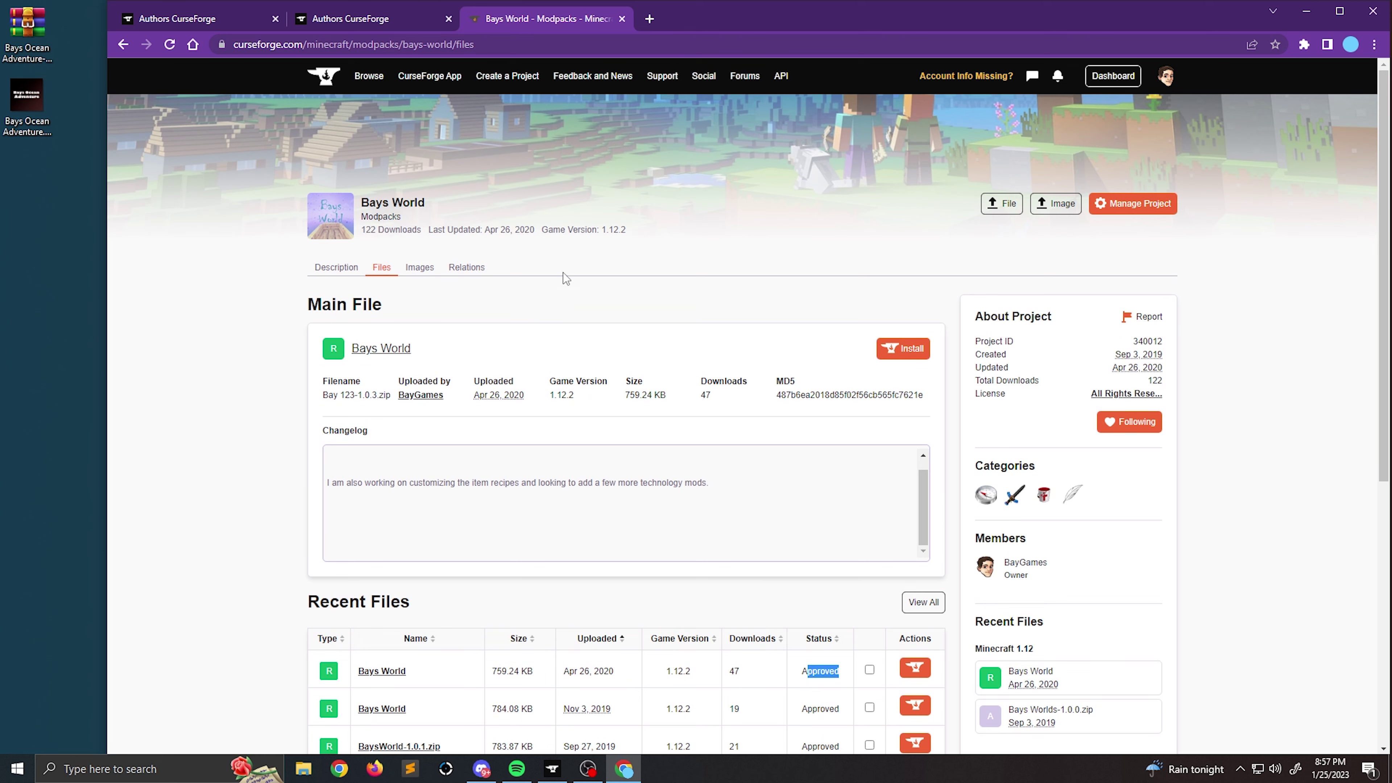
In the CurseForge app, search the modpack catalogue for 'baygames'
{"action": "left_click", "coordinate": [553, 769]}
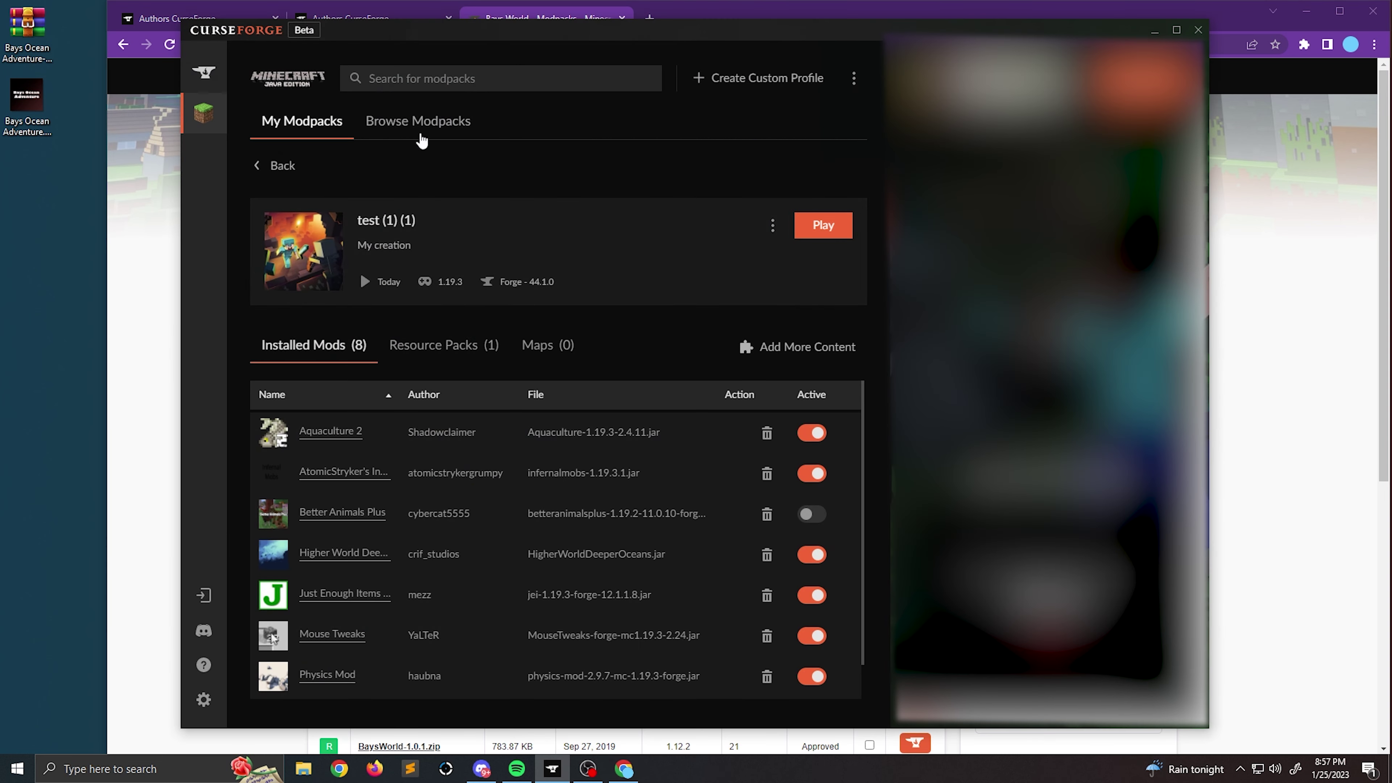
{"action": "left_click", "coordinate": [411, 122]}
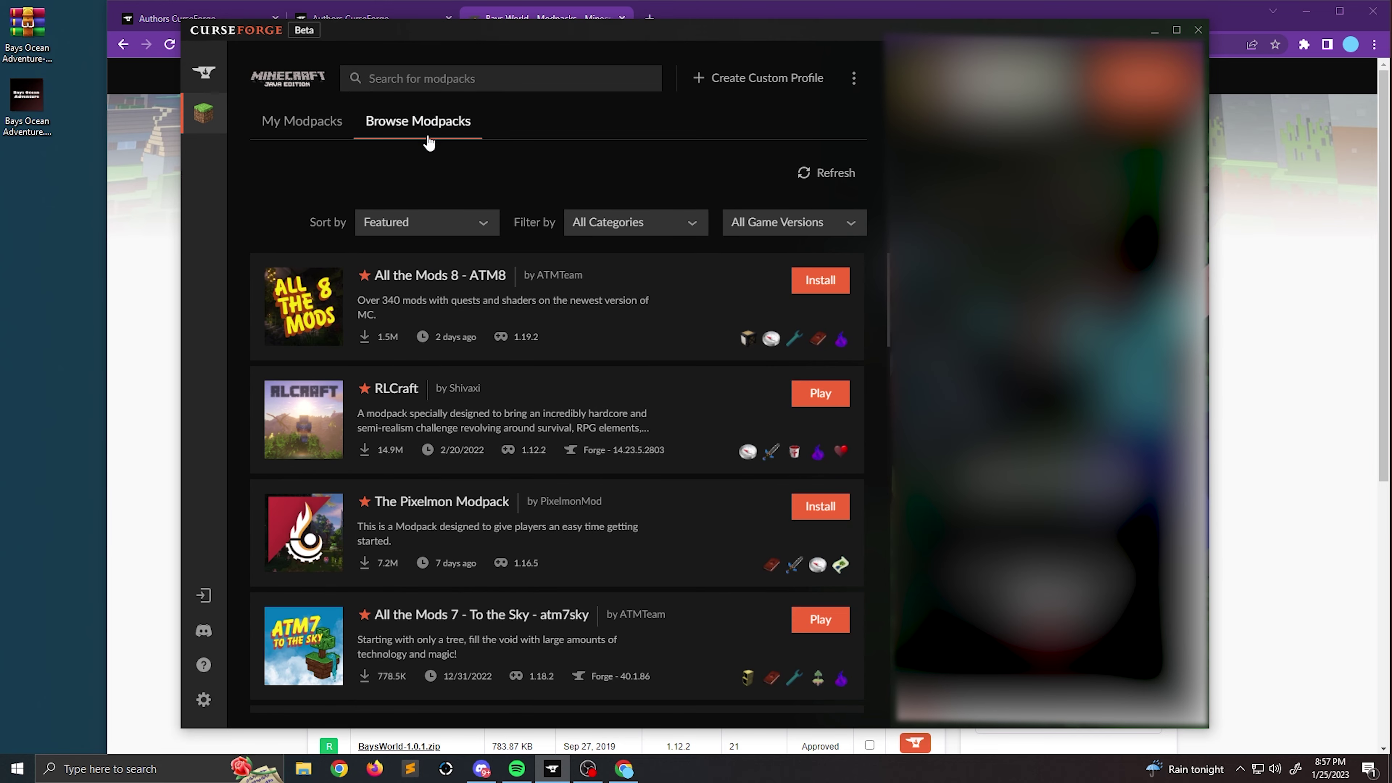
{"action": "type", "text": "baygames"}
{"action": "key", "text": "Return"}
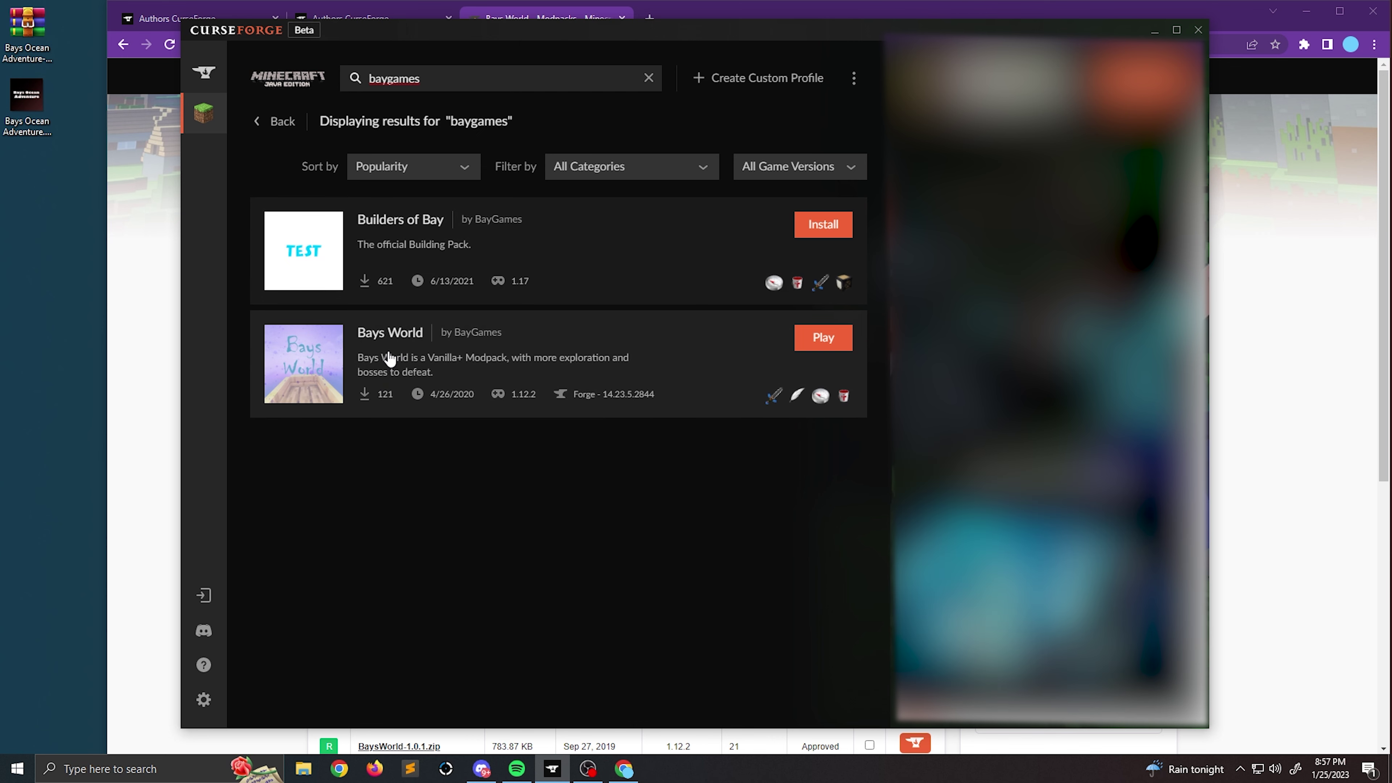
Shorten the search to 'bay' and scroll the results down to the Bays World listing
{"action": "left_click_drag", "start_coordinate": [420, 78], "coordinate": [390, 80]}
{"action": "key", "text": "BackSpace"}
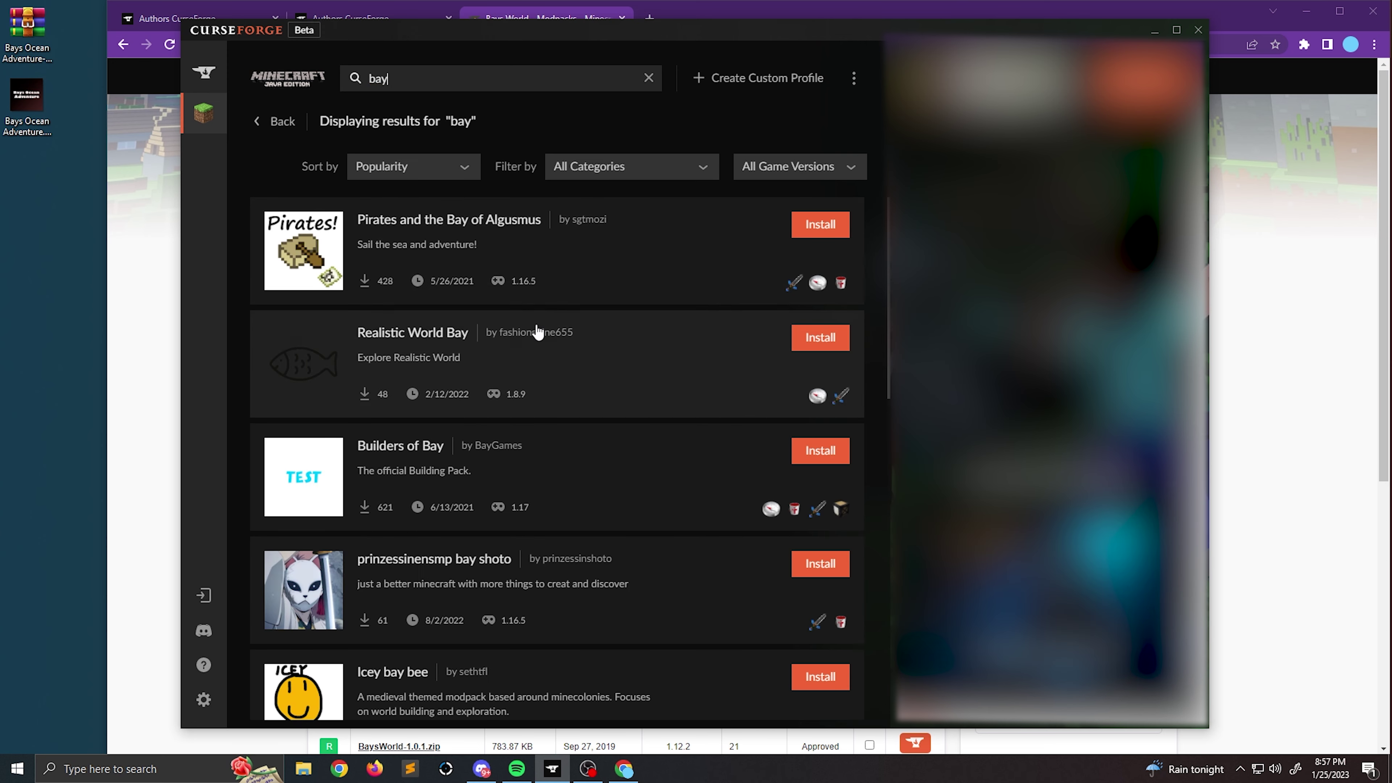
{"action": "scroll", "coordinate": [444, 242], "scroll_direction": "down", "scroll_amount": 3}
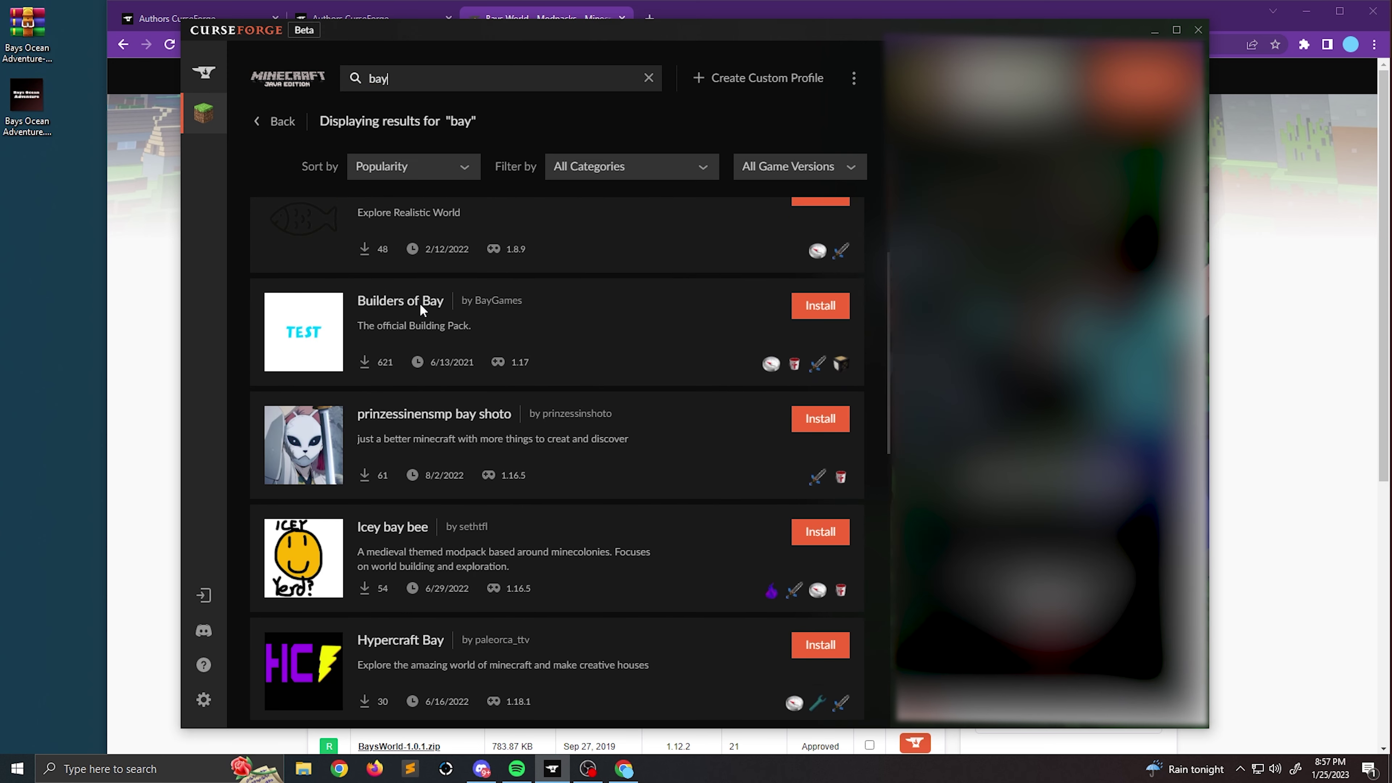
{"action": "scroll", "coordinate": [398, 315], "scroll_direction": "down", "scroll_amount": 1}
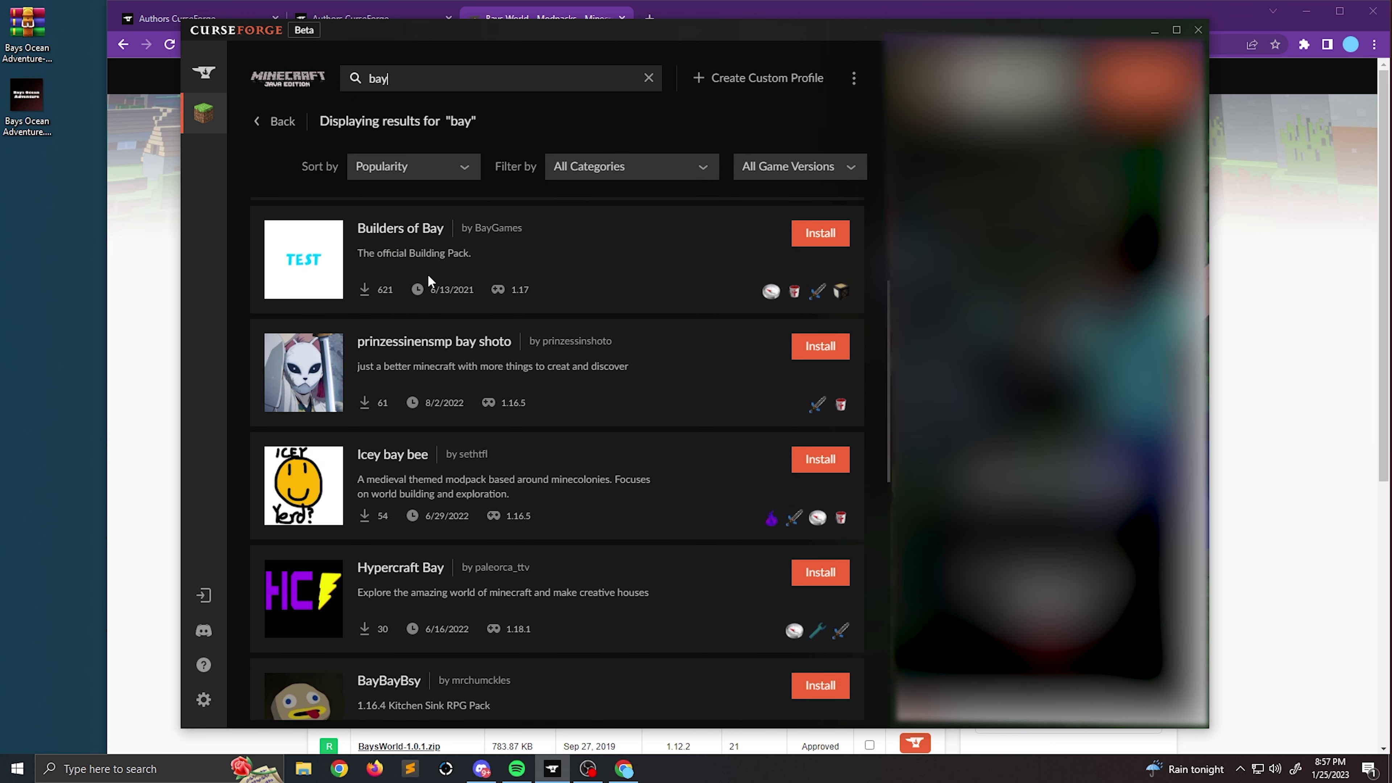
{"action": "scroll", "coordinate": [600, 460], "scroll_direction": "down", "scroll_amount": 4}
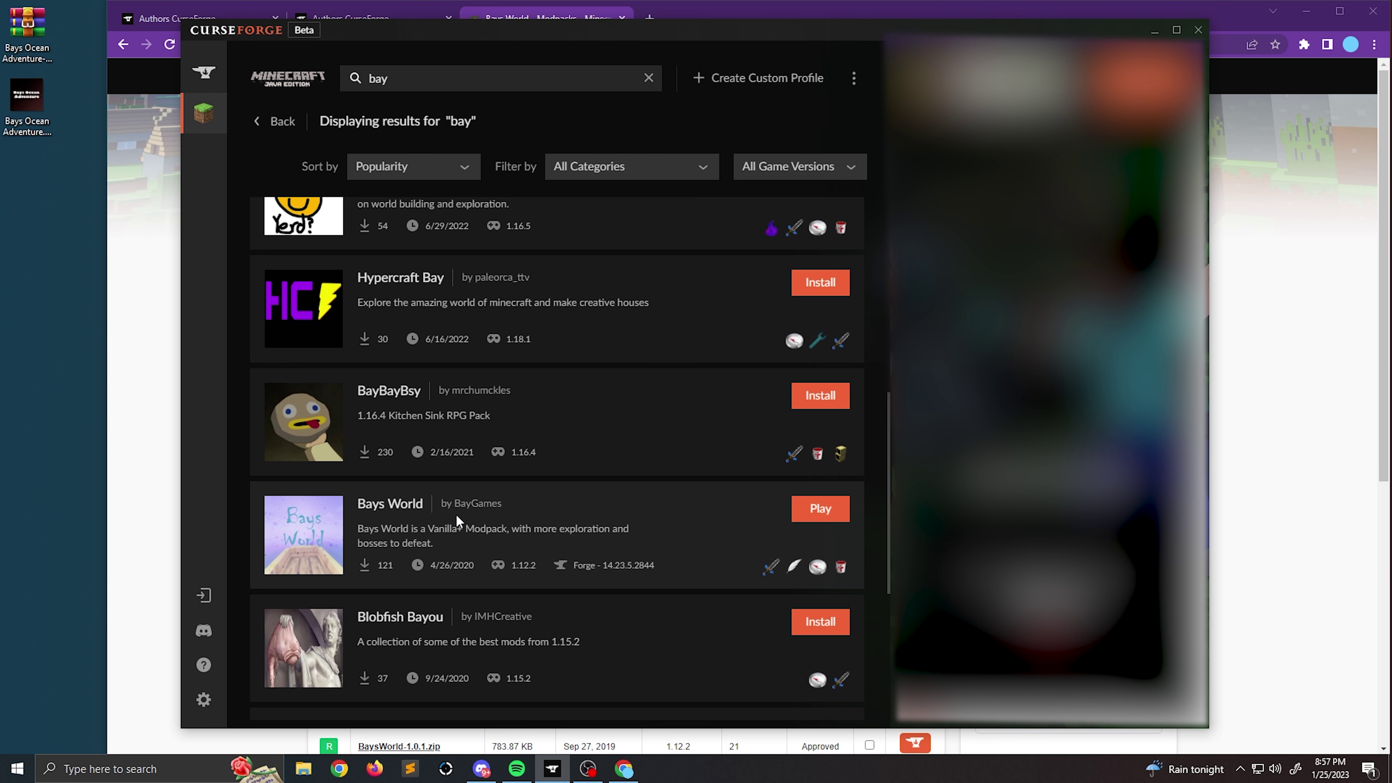
{"action": "scroll", "coordinate": [591, 466], "scroll_direction": "down", "scroll_amount": 4}
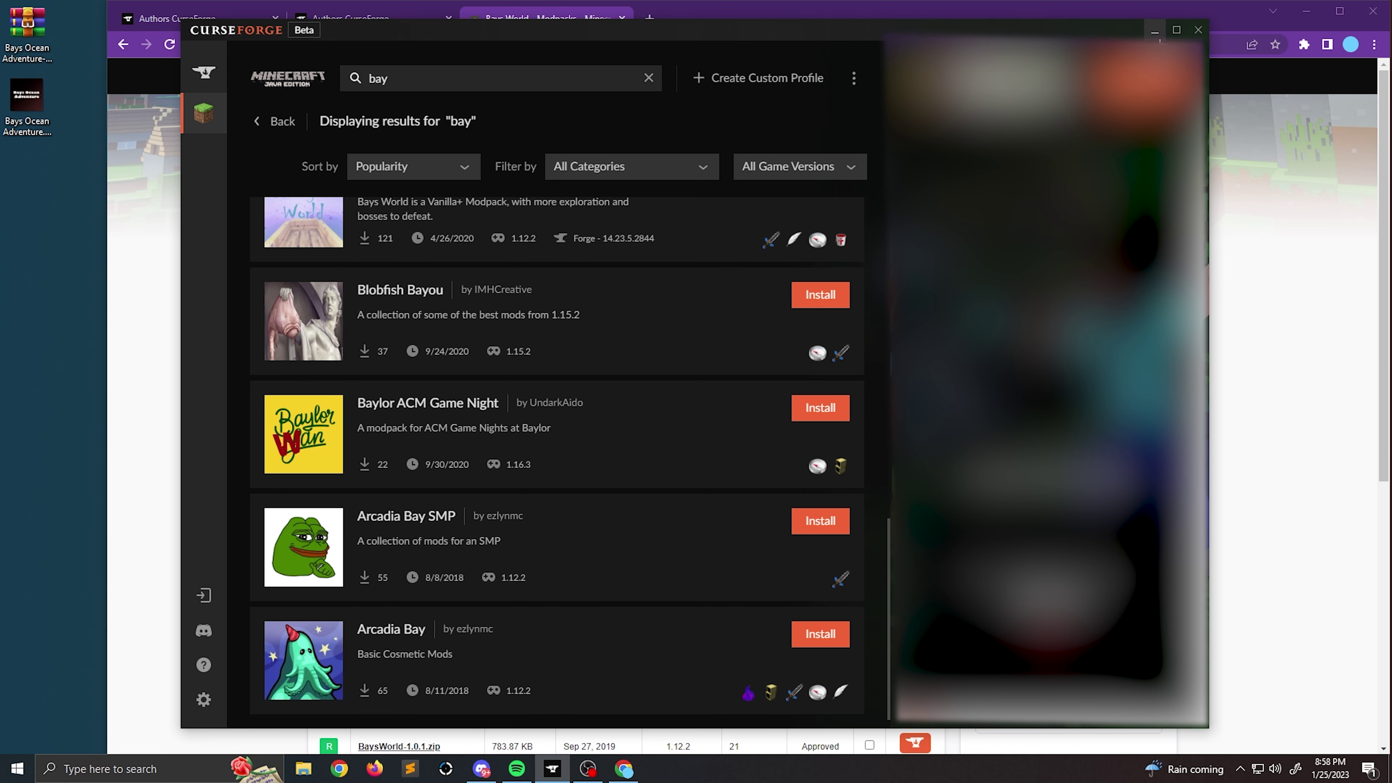
Minimize the CurseForge app to return to the Bays World files page in the browser
{"action": "left_click", "coordinate": [1158, 35]}
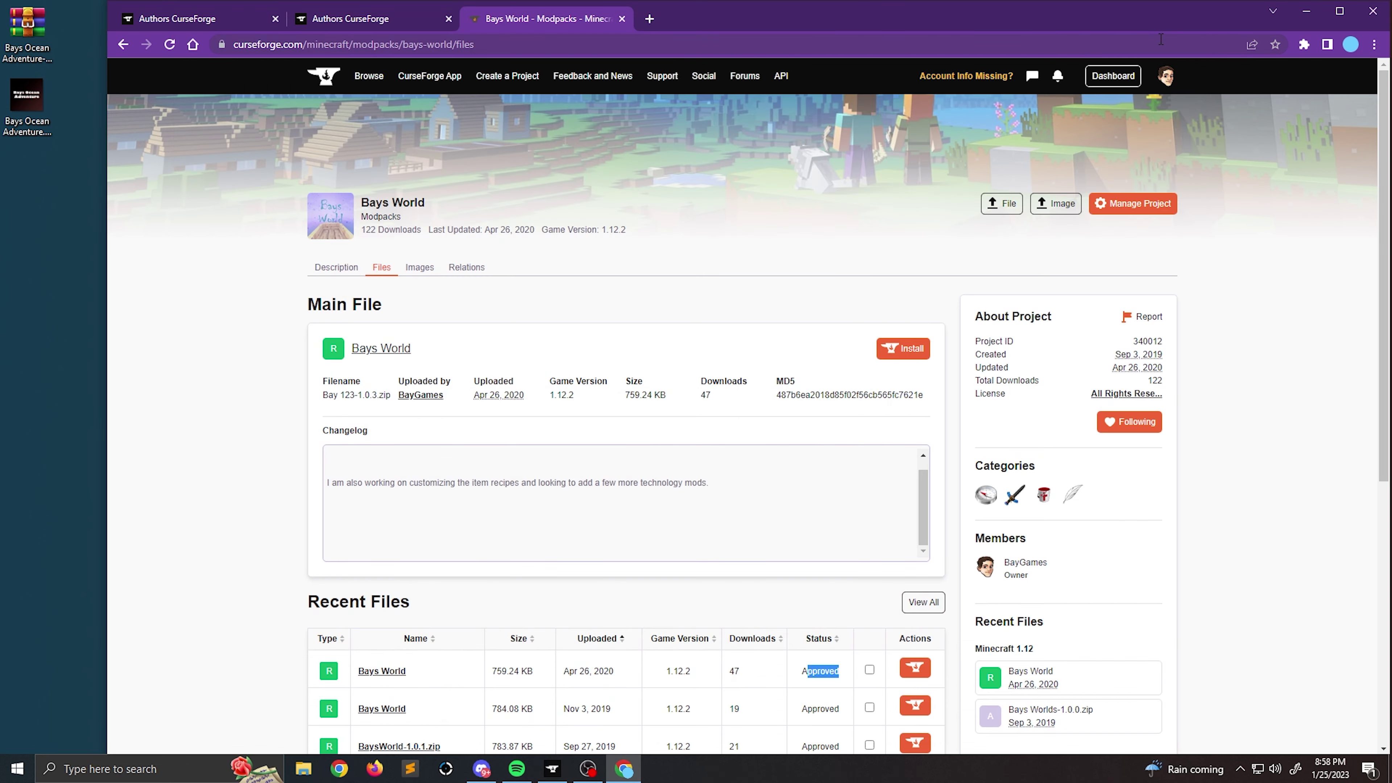